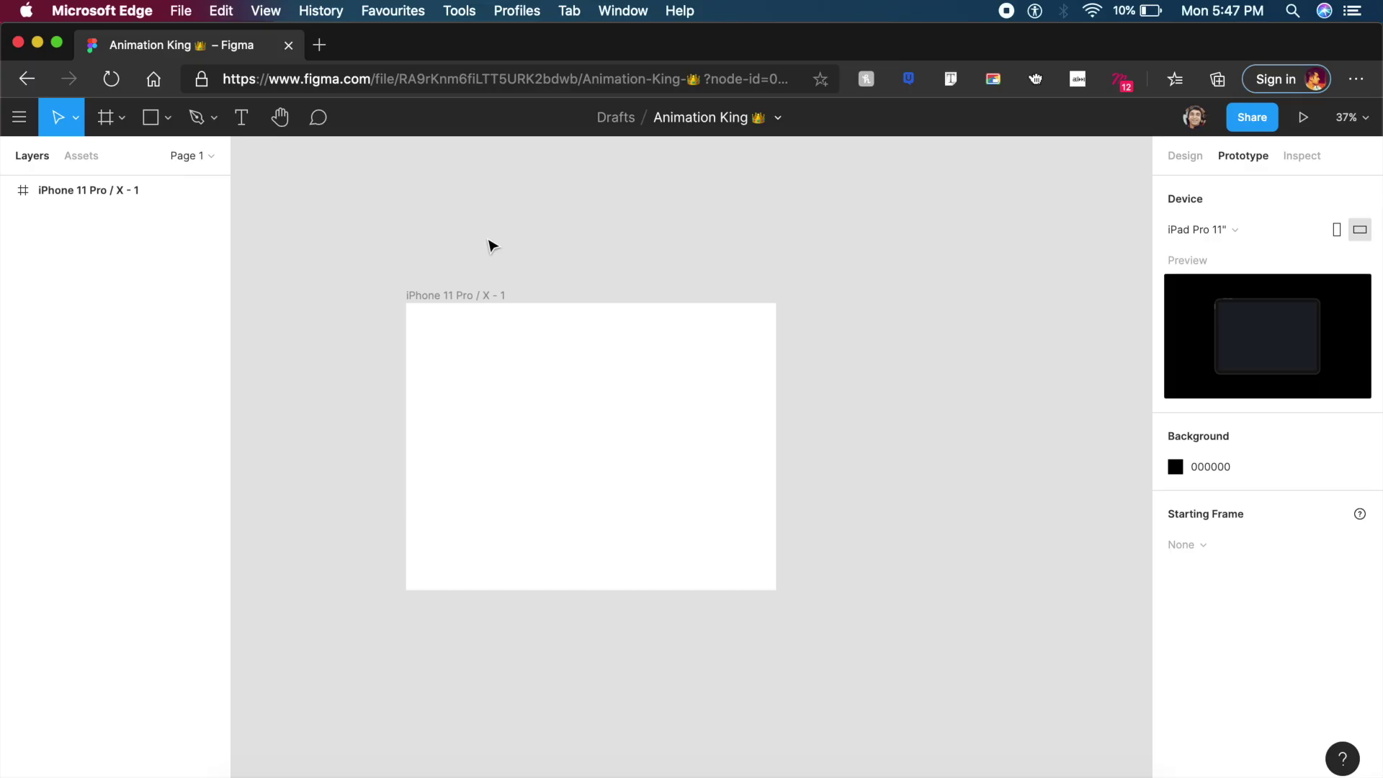
Step: Draw an evenly spaced row of five circles in blue, orange, green, purple and pink near the frame's upper edge
key("o")
left_click_drag(435, 339, 587, 360)
left_click(448, 362)
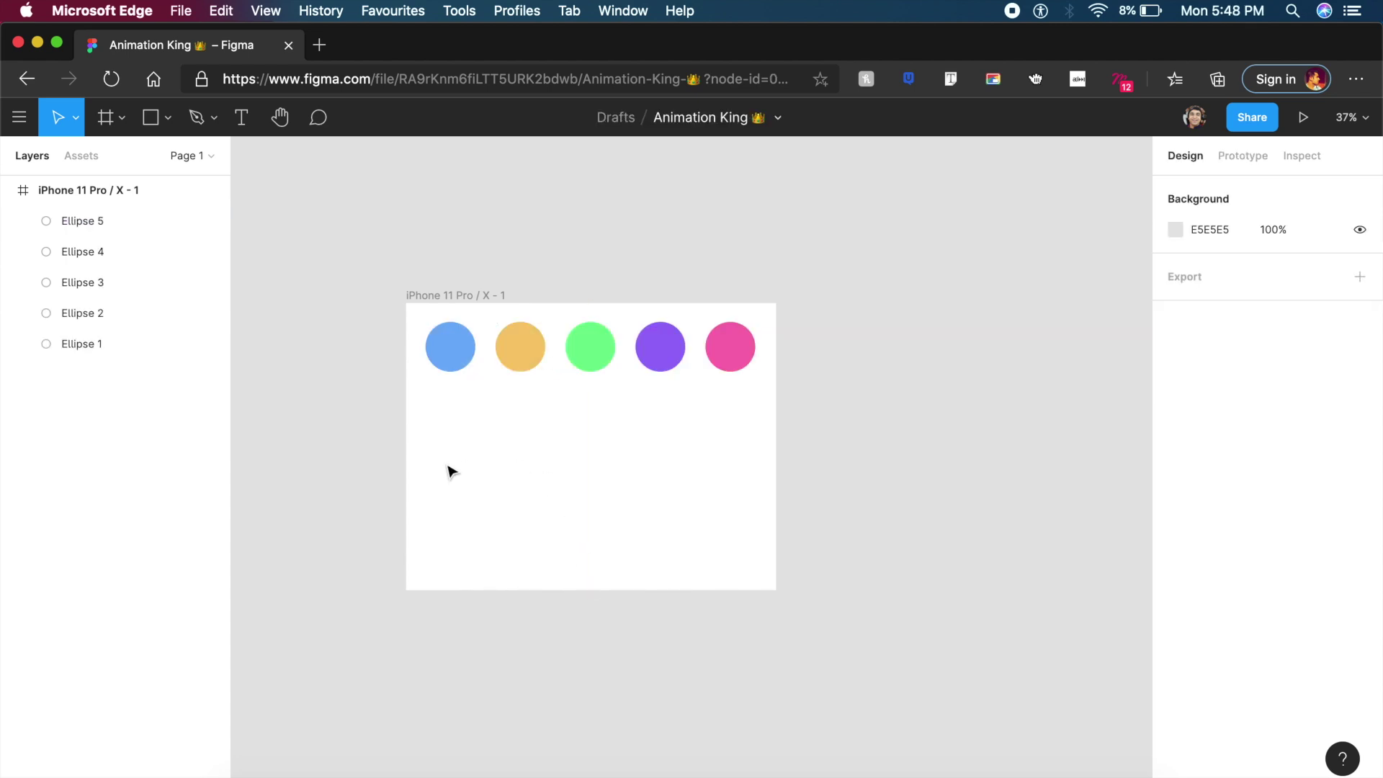
Step: Examine how each duplicated frame moves one differently coloured circle down compared with the iPhone 11 Pro / X - 1 frame
scroll(447, 469, "up", 3)
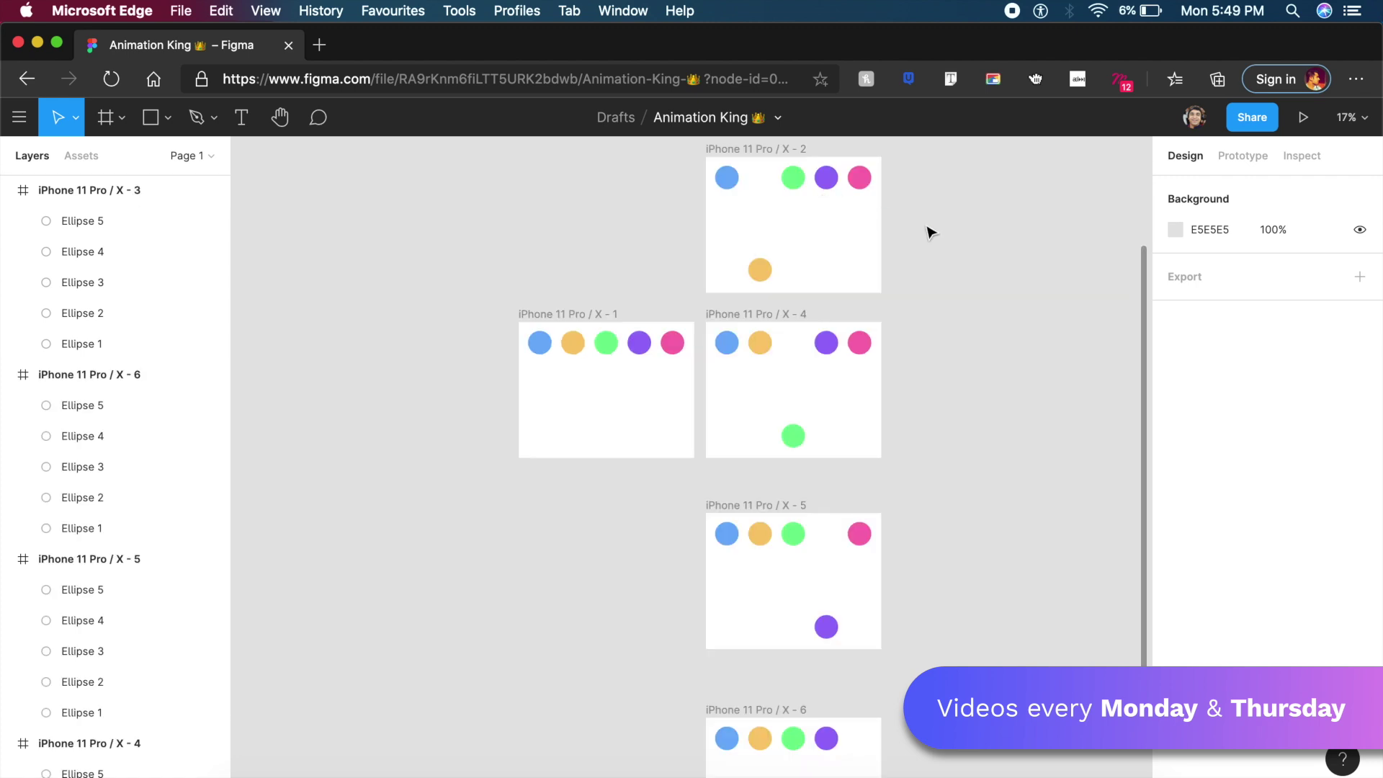
scroll(926, 228, "right", 1)
scroll(748, 225, "up", 1)
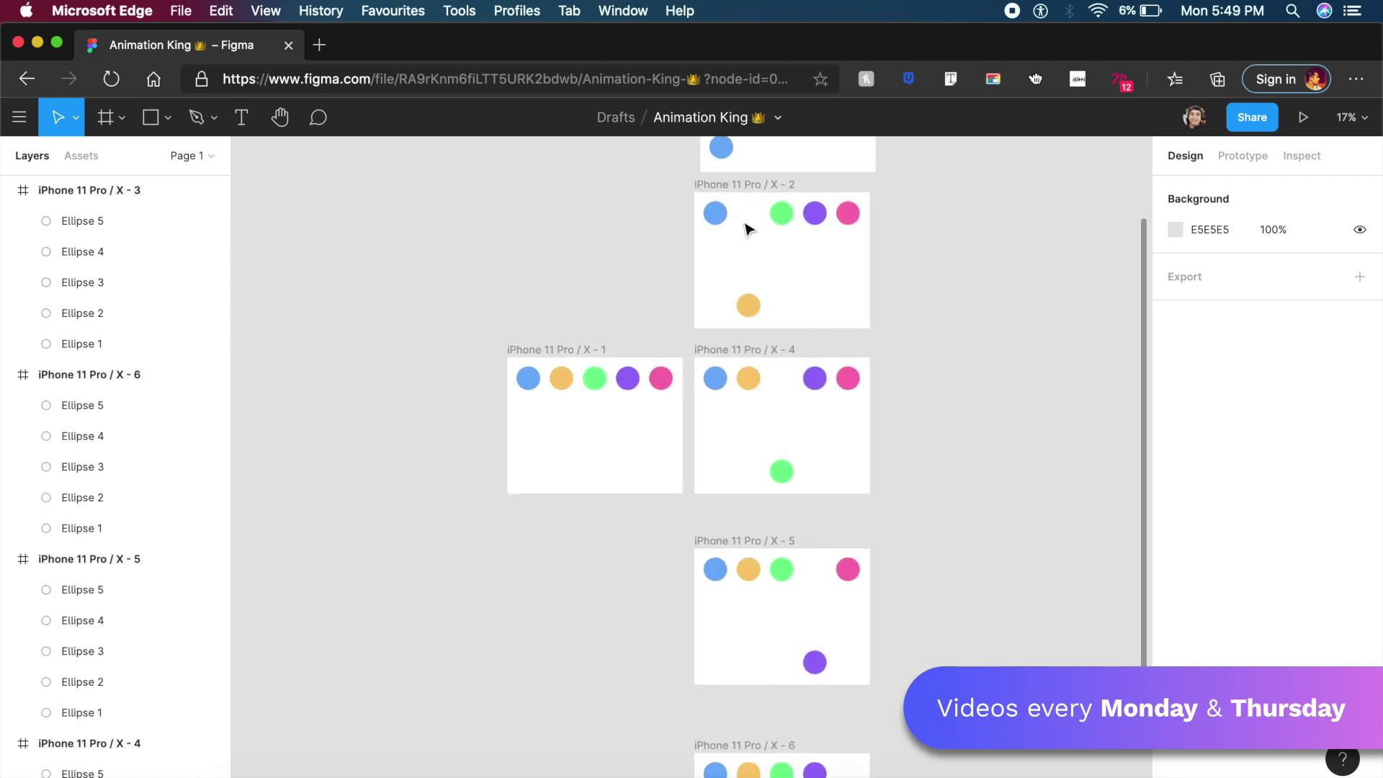
scroll(800, 512, "up", 3)
scroll(796, 516, "down", 5)
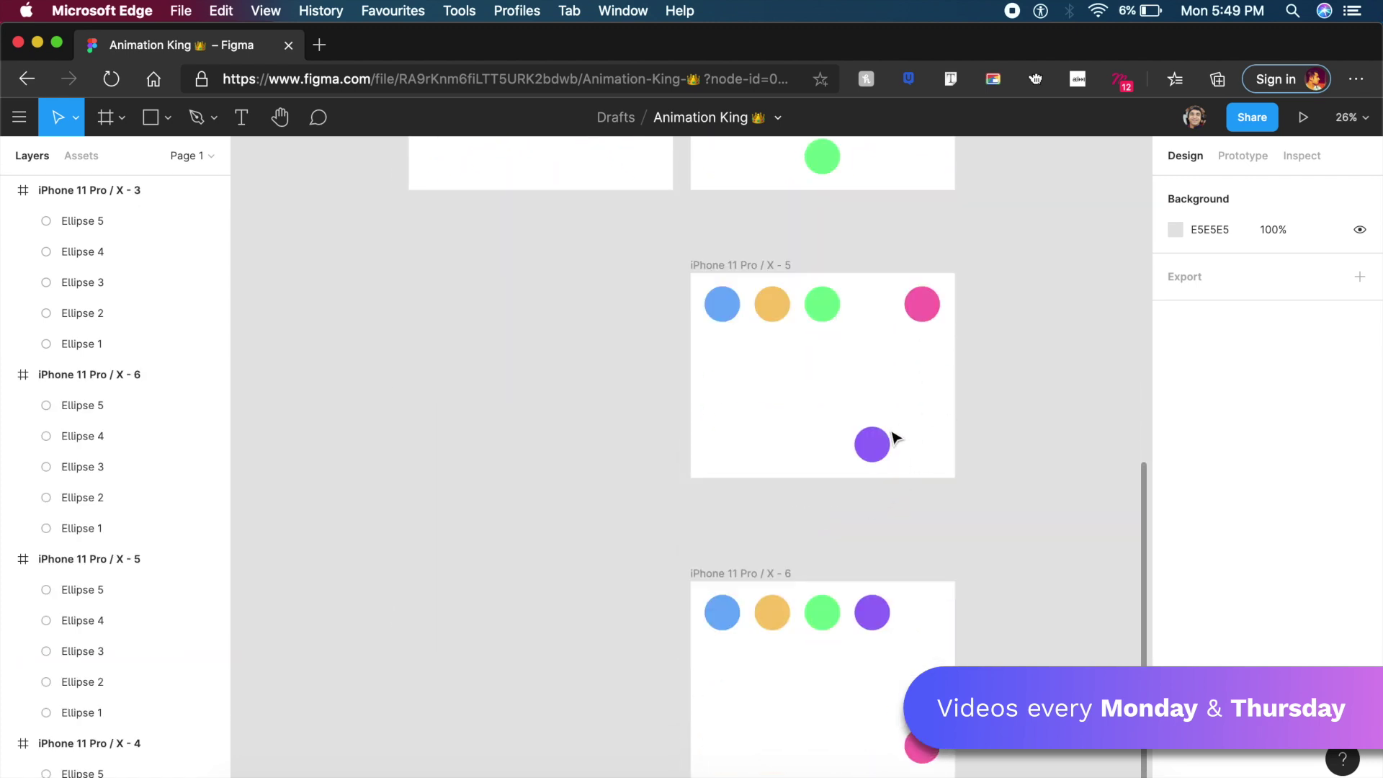
scroll(888, 442, "up", 5)
scroll(776, 287, "up", 2)
scroll(547, 512, "down", 2)
Step: Create a prototype connection from the blue circle in iPhone 11 Pro / X - 1 to the iPhone 11 Pro / X - 3 frame
left_click(528, 523)
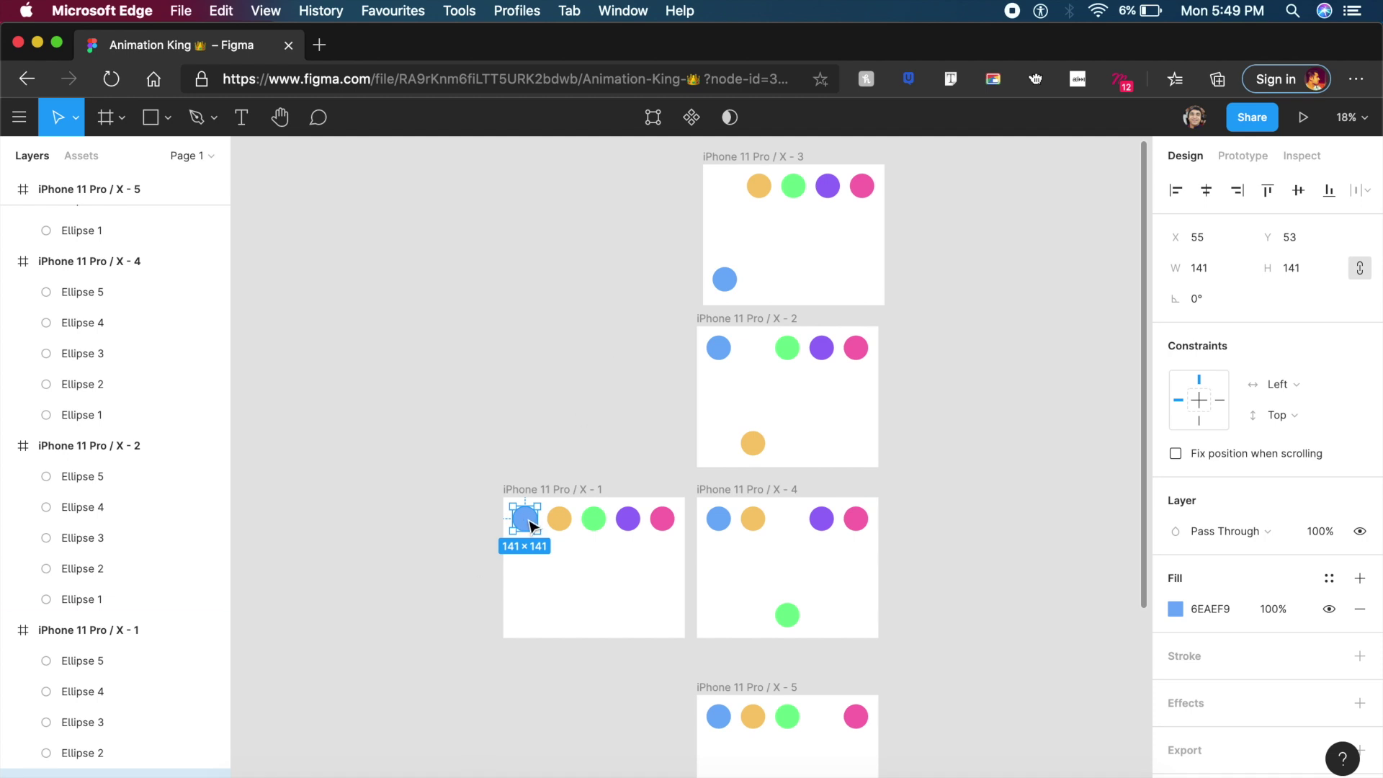
left_click(1248, 154)
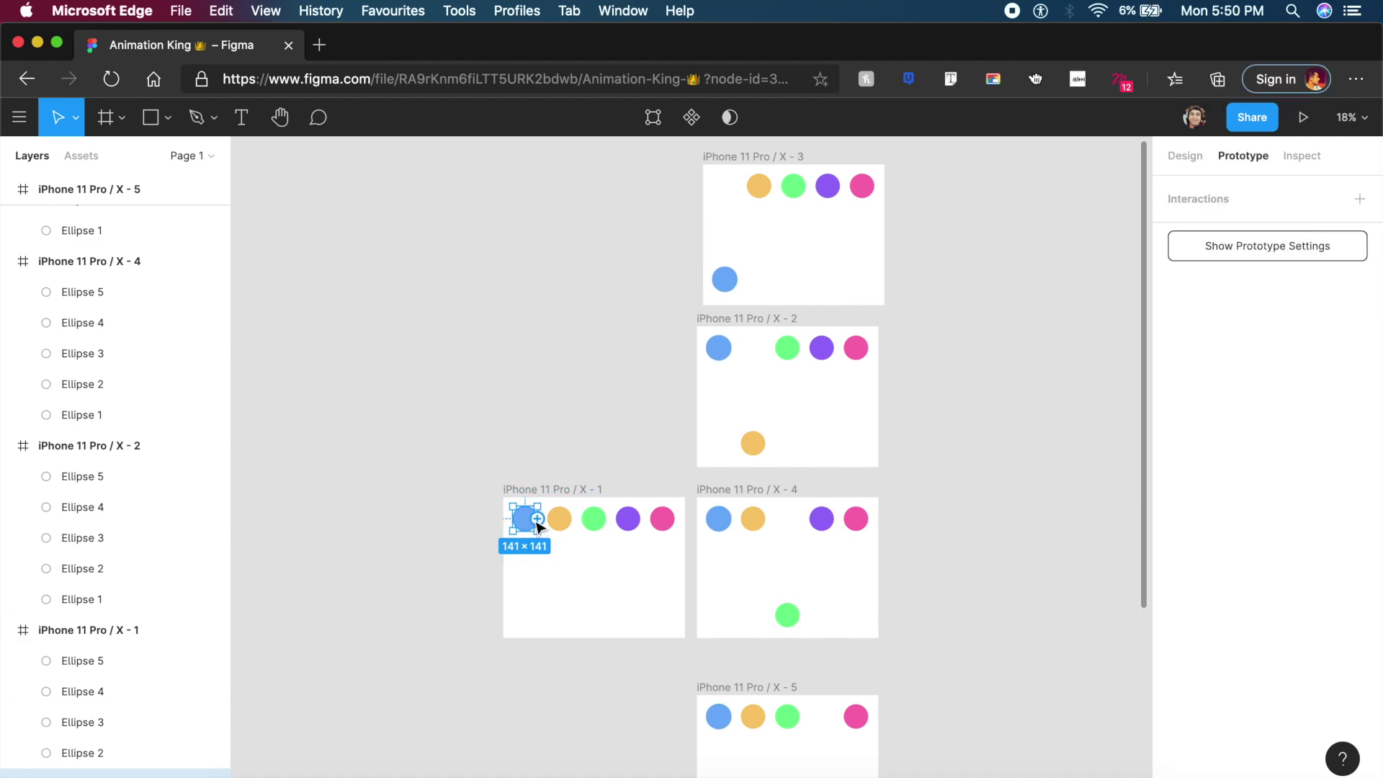
scroll(536, 525, "up", 3)
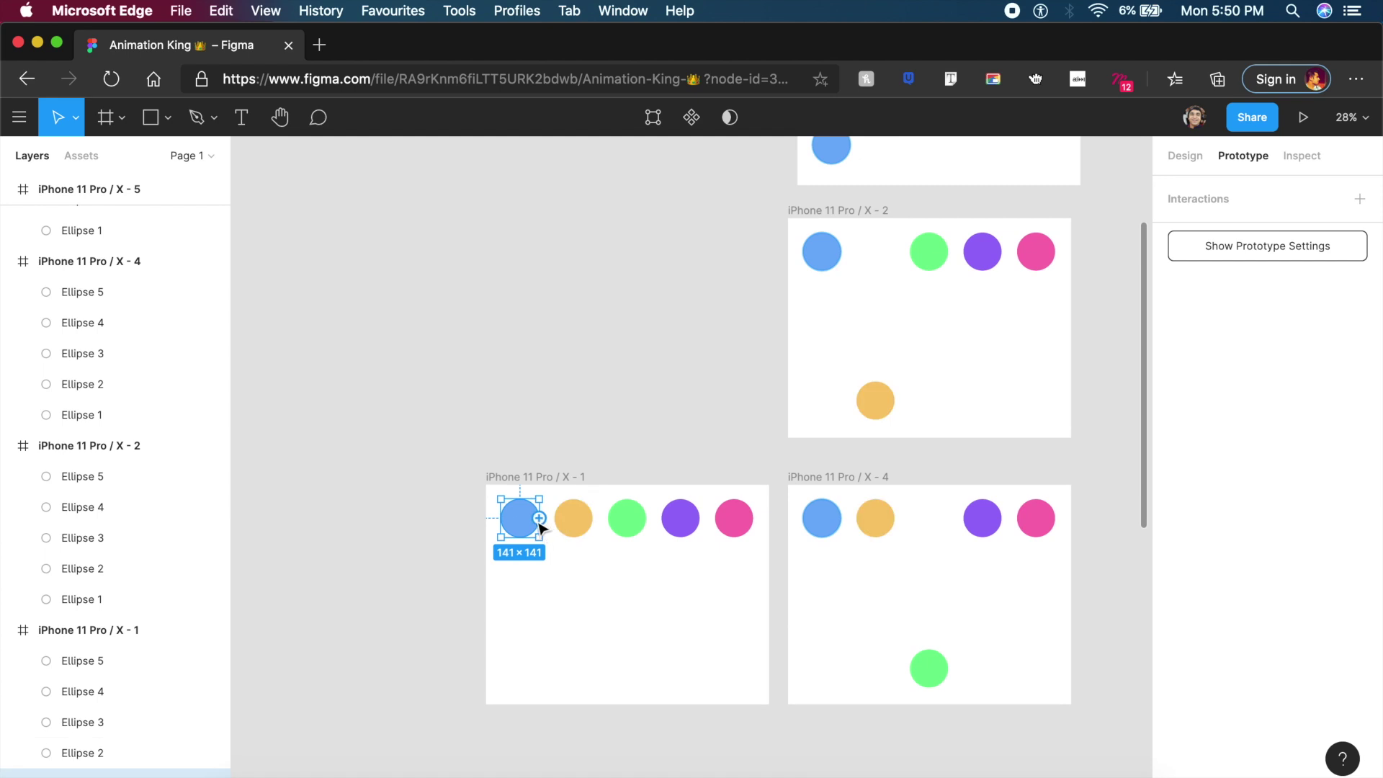
scroll(539, 527, "up", 3)
left_click_drag(499, 598, 861, 216)
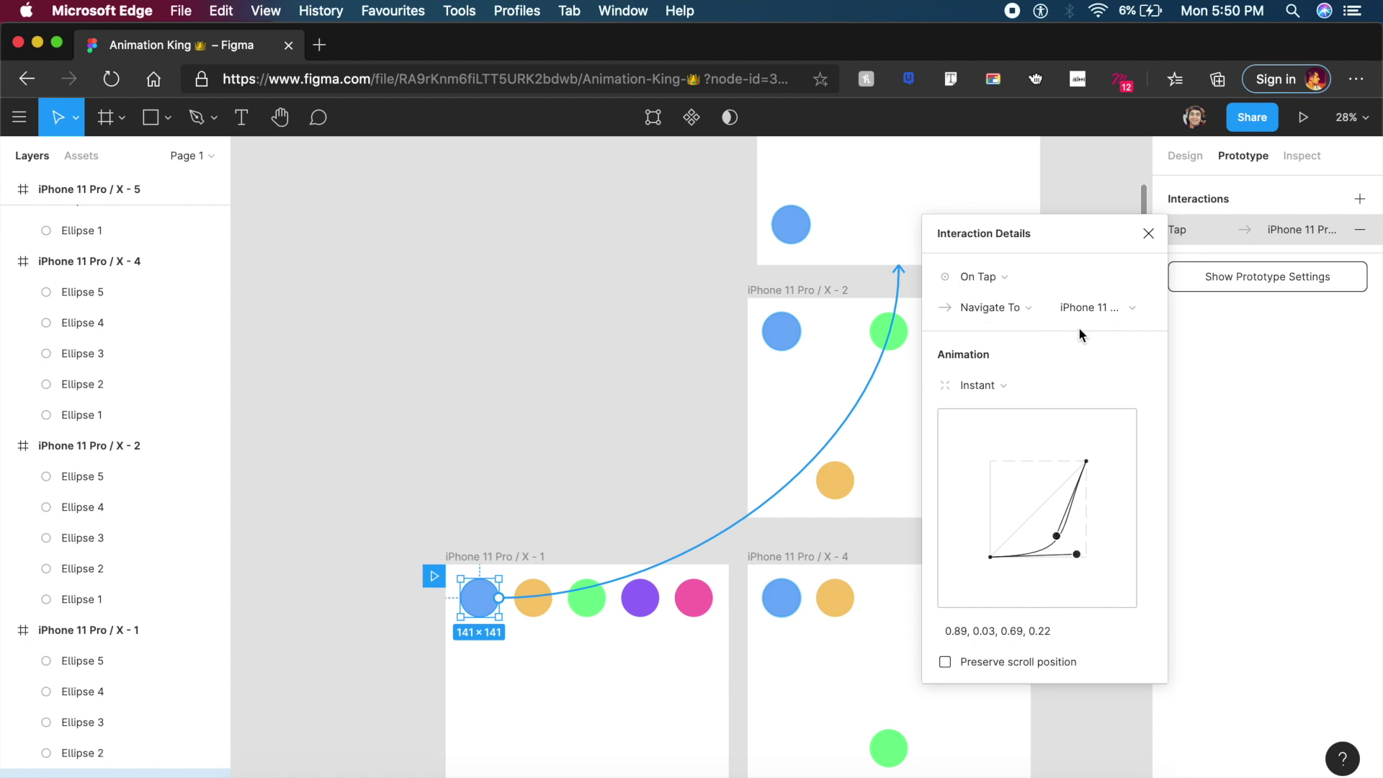
Step: Set the animation of the blue circle's tap interaction to Smart Animate
left_click(997, 390)
left_click(1019, 432)
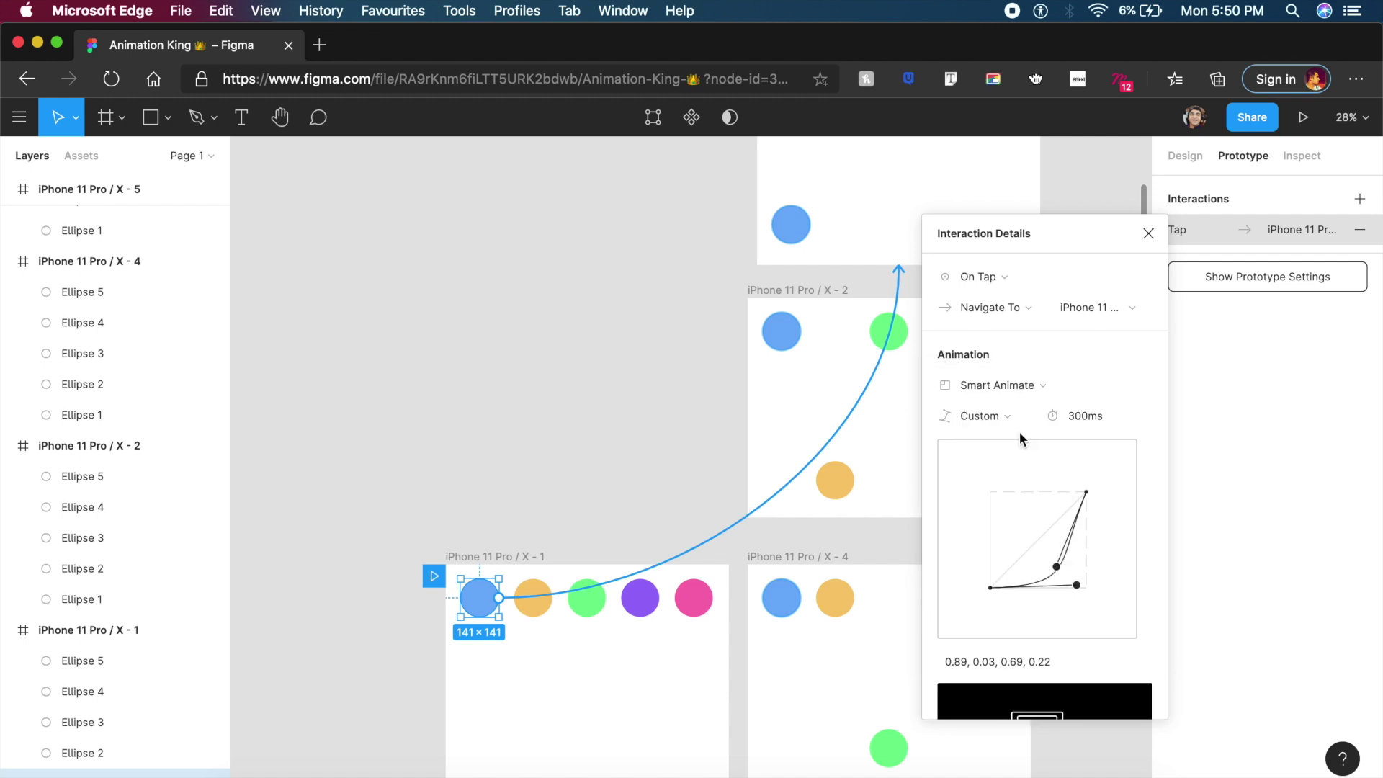
scroll(1022, 483, "down", 3)
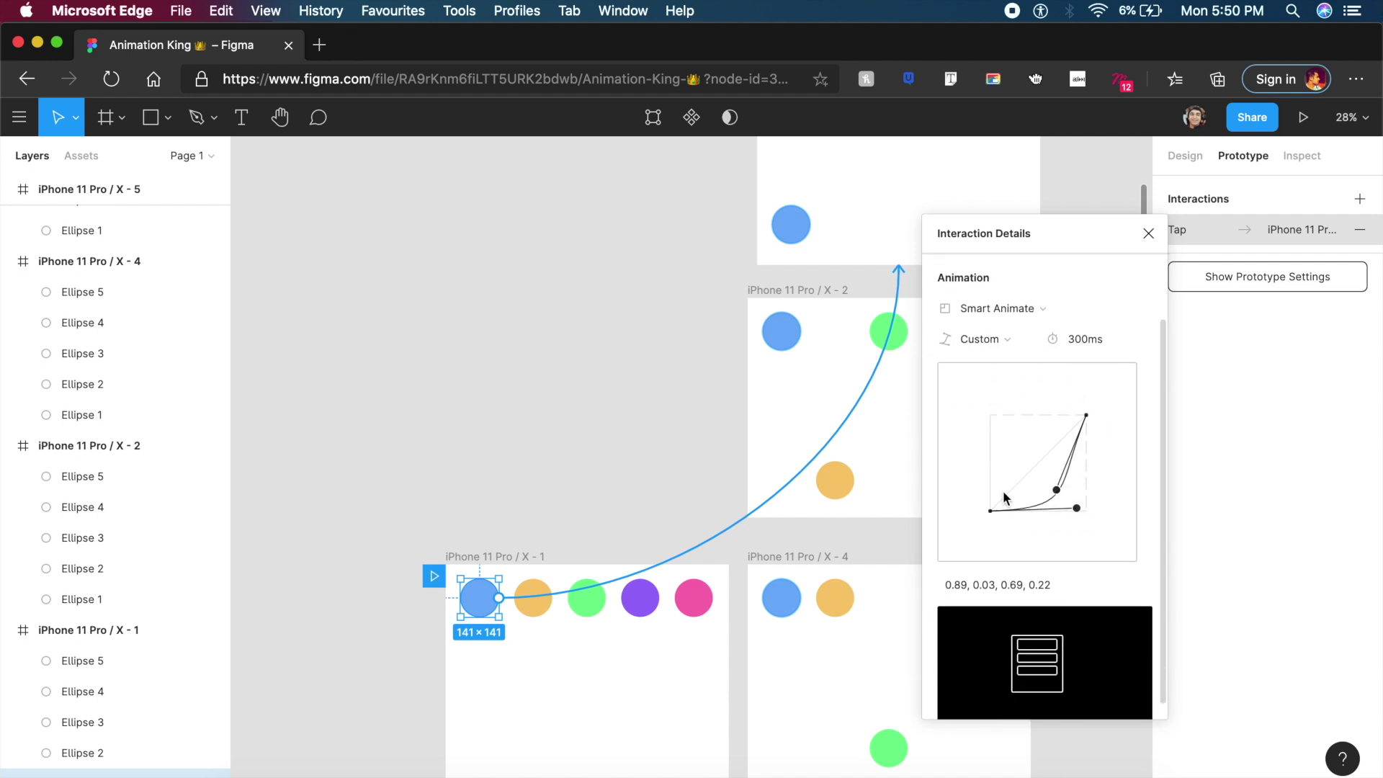
Step: Try the Ease In Back easing on the blue circle's transition and switch back to Custom easing
scroll(1019, 451, "up", 2)
left_click(1012, 400)
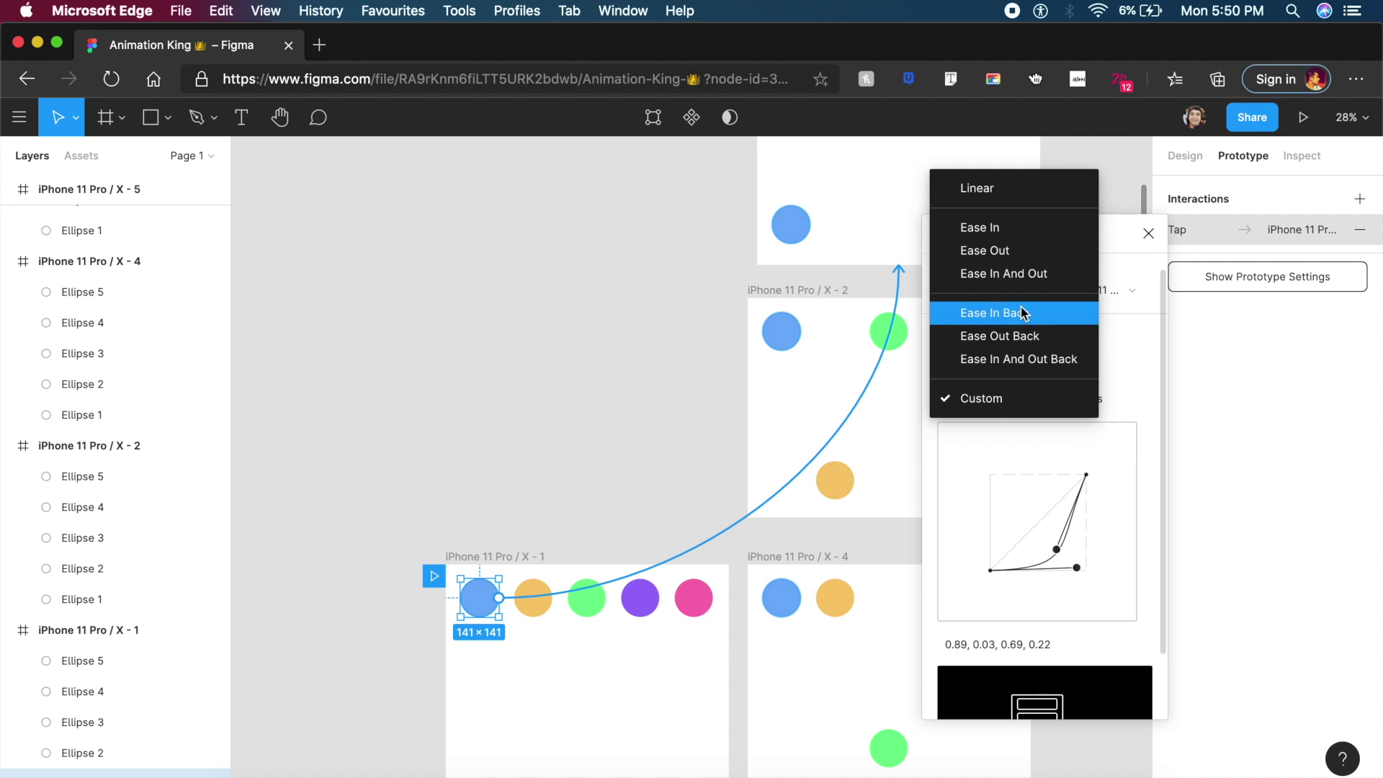
left_click(1023, 312)
left_click(1001, 418)
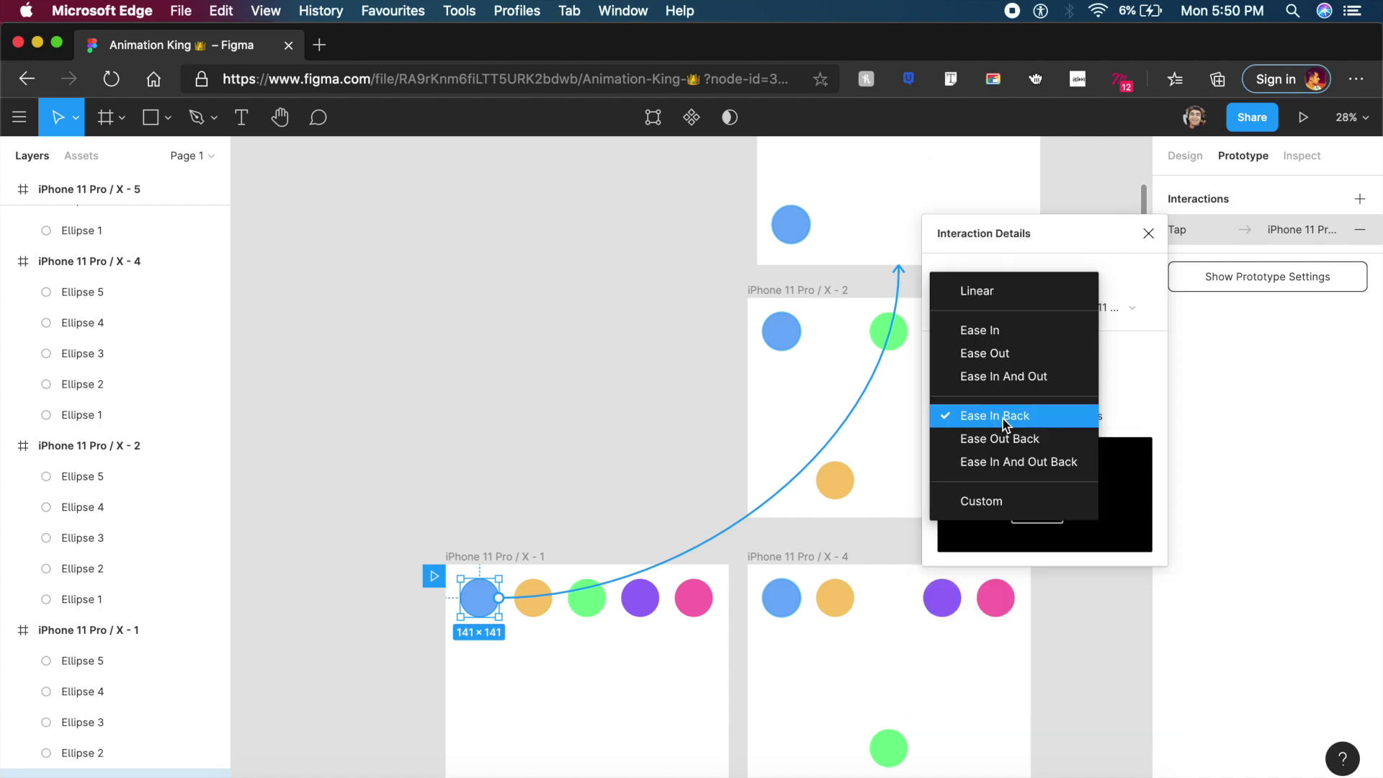
left_click(1003, 500)
scroll(1095, 513, "down", 3)
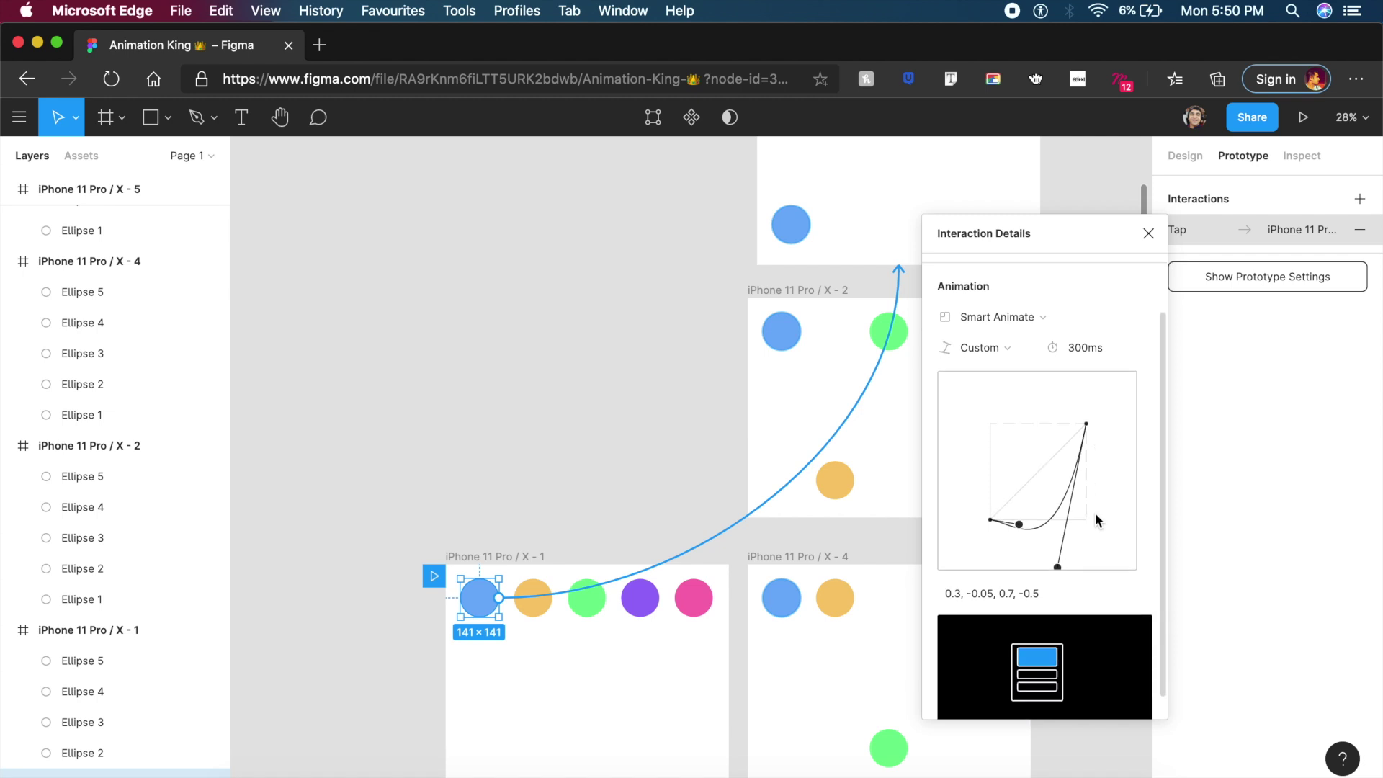
Step: Reshape the custom easing graph by its two handles into an S-curve with values 1, -0.01, 0, 0.98
scroll(996, 492, "up", 3)
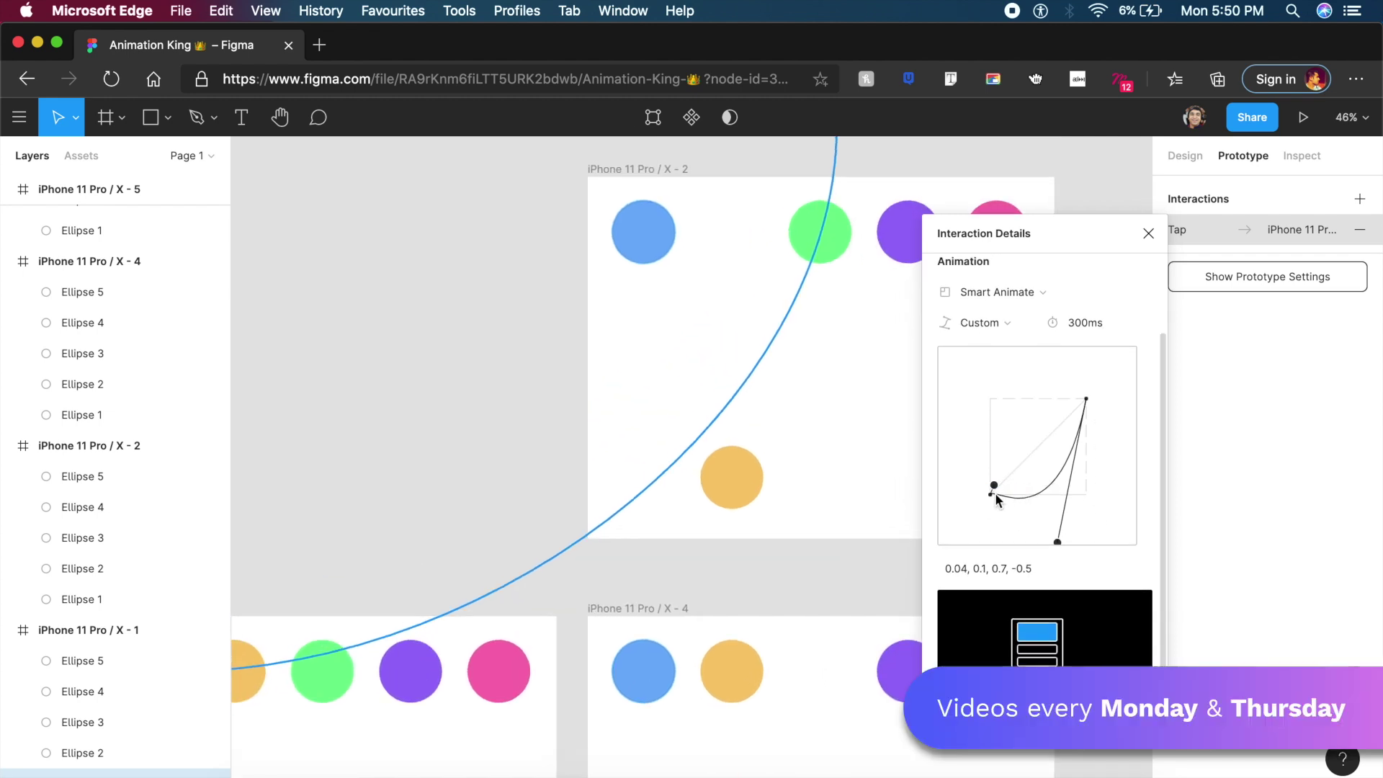
left_click_drag(993, 489, 992, 483)
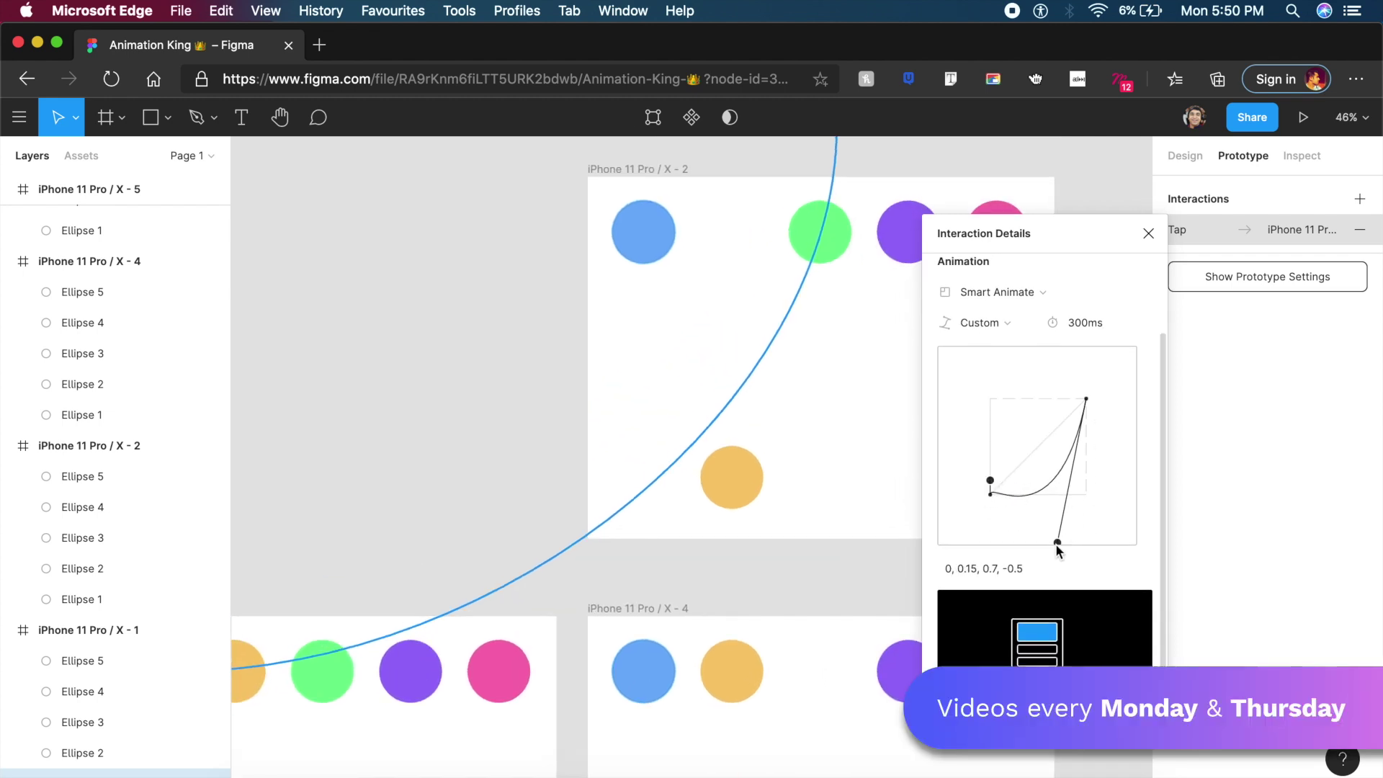
left_click_drag(1058, 541, 990, 394)
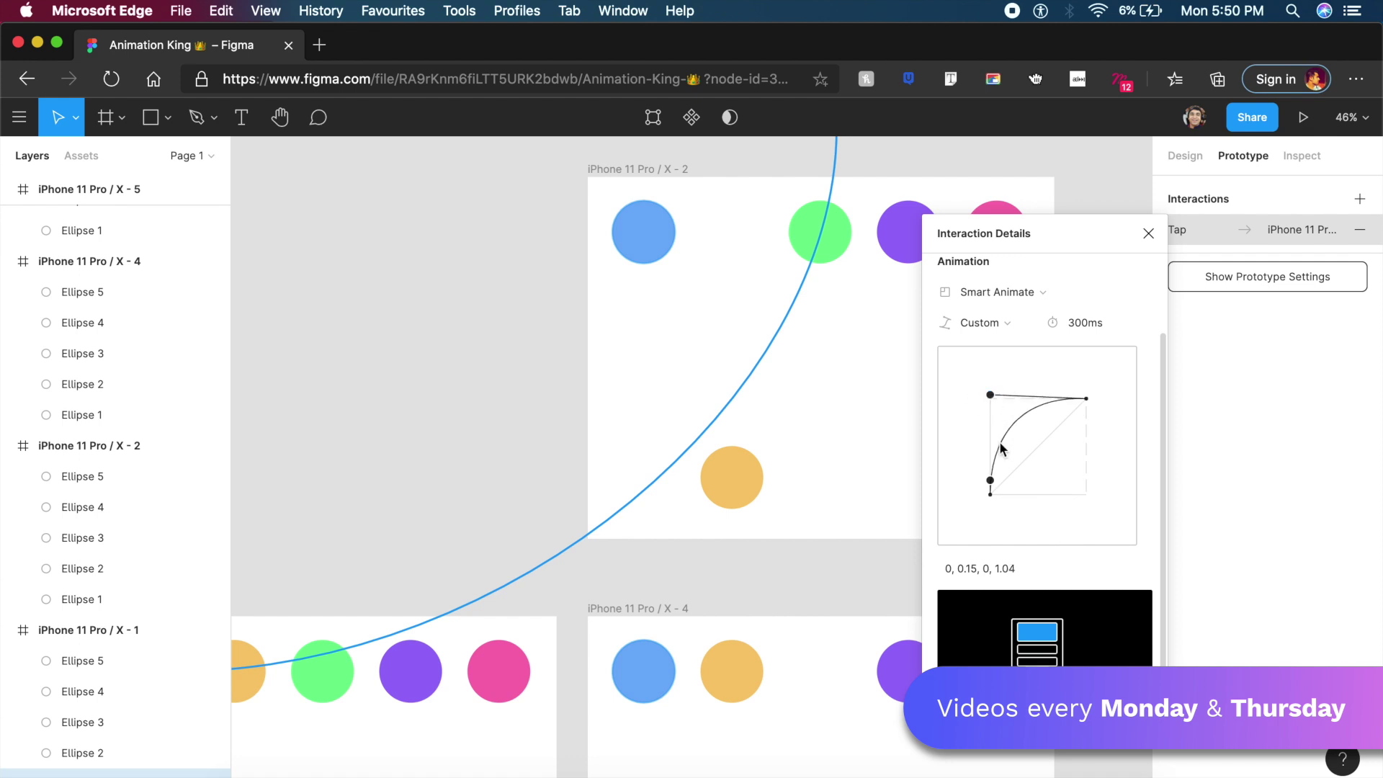
left_click_drag(992, 479, 1088, 497)
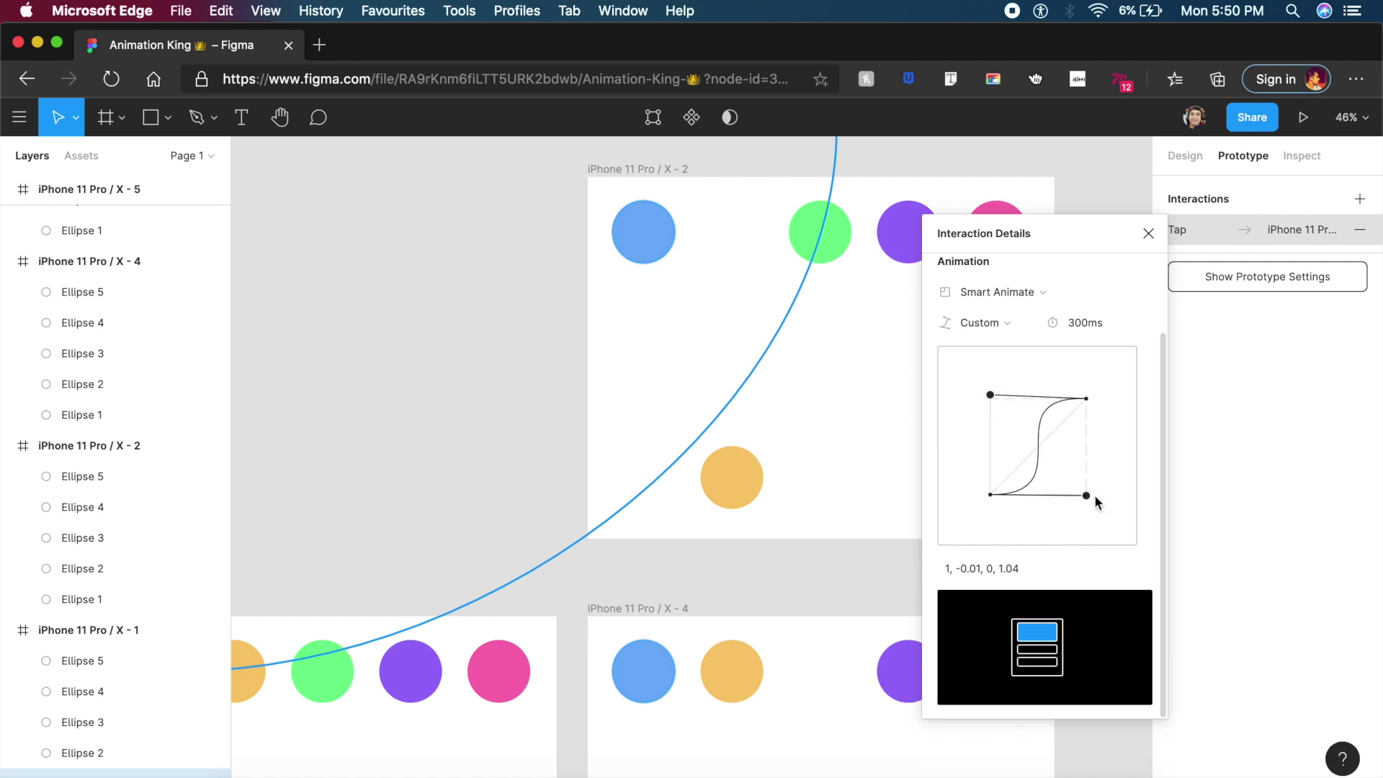
left_click_drag(990, 395, 991, 400)
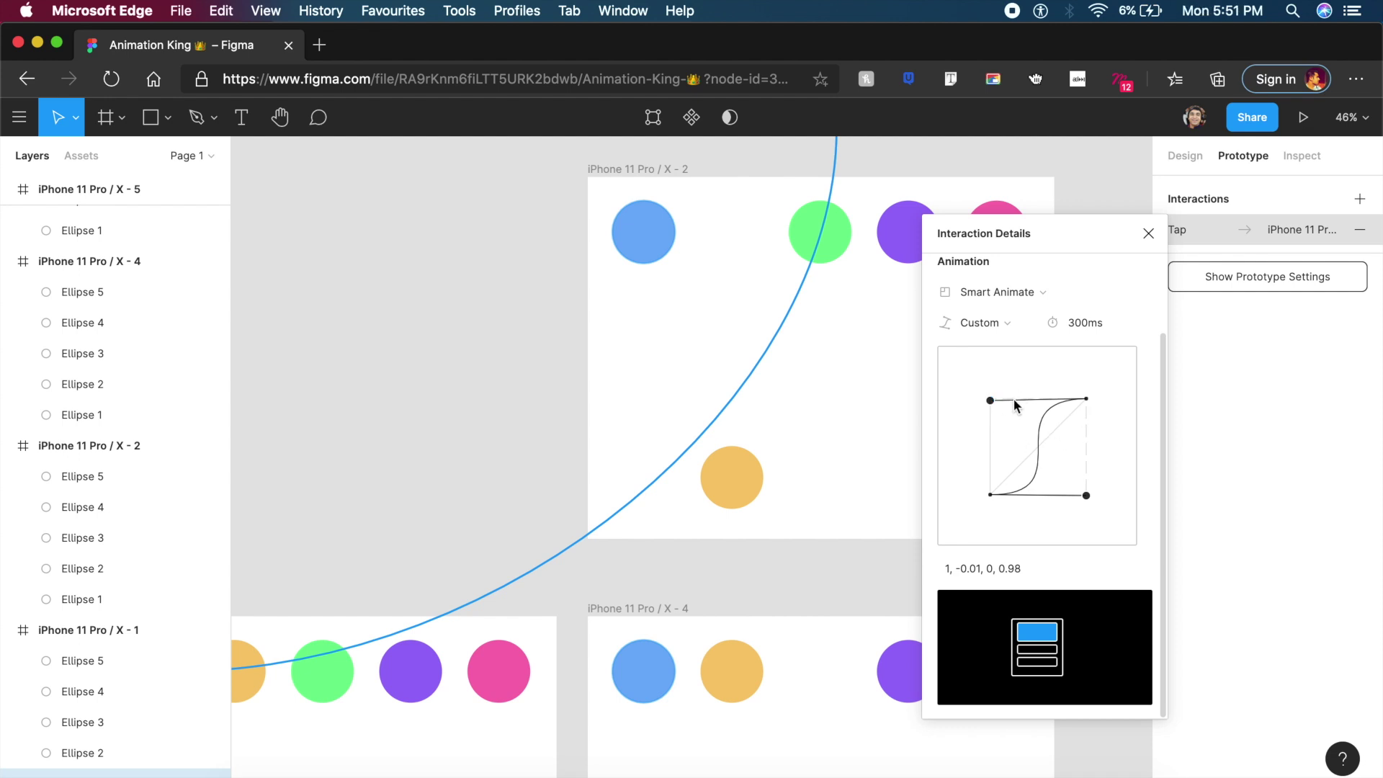
Step: Run the eezin plugin, place its window beside the interaction details and browse the easing functions to the end of Ease In & Out
scroll(624, 420, "down", 5)
left_click(19, 116)
mouse_move(85, 433)
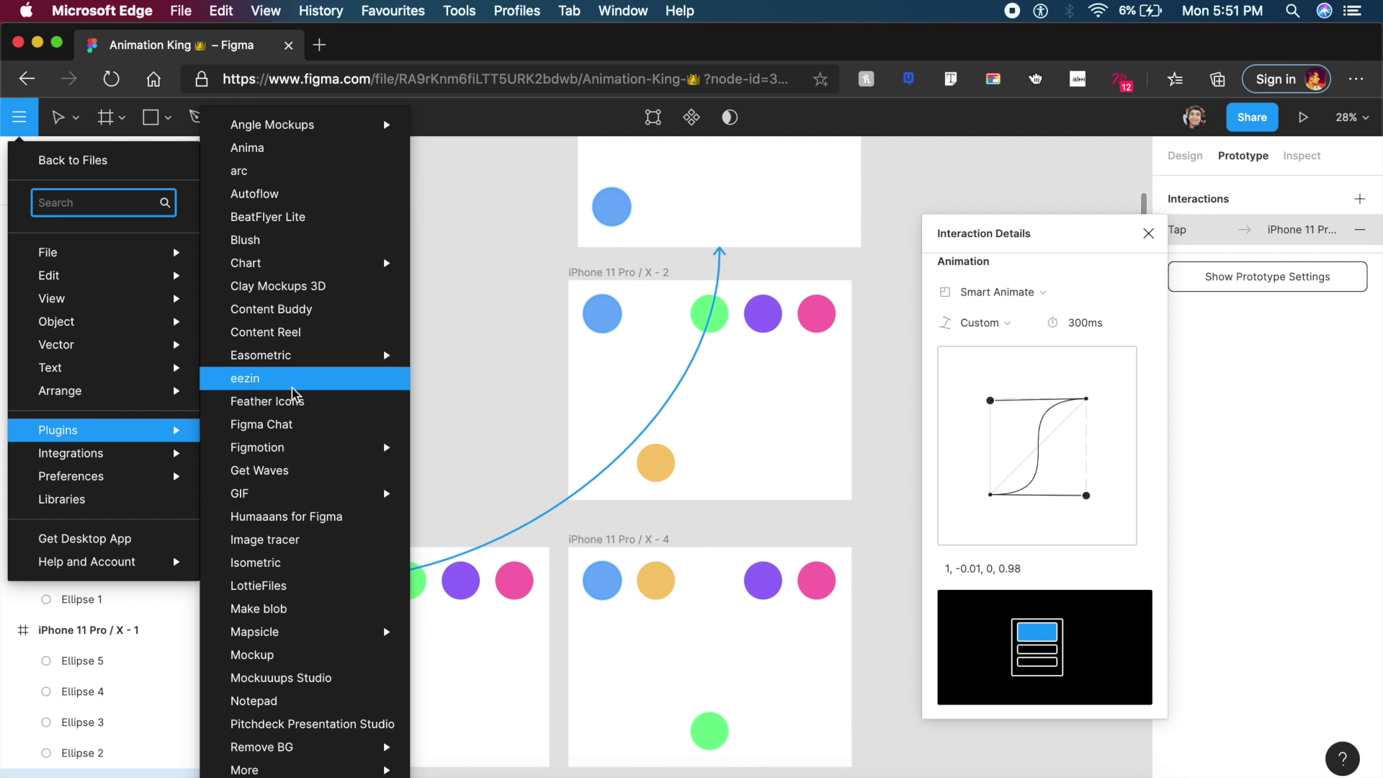
left_click(248, 380)
left_click_drag(899, 175, 463, 193)
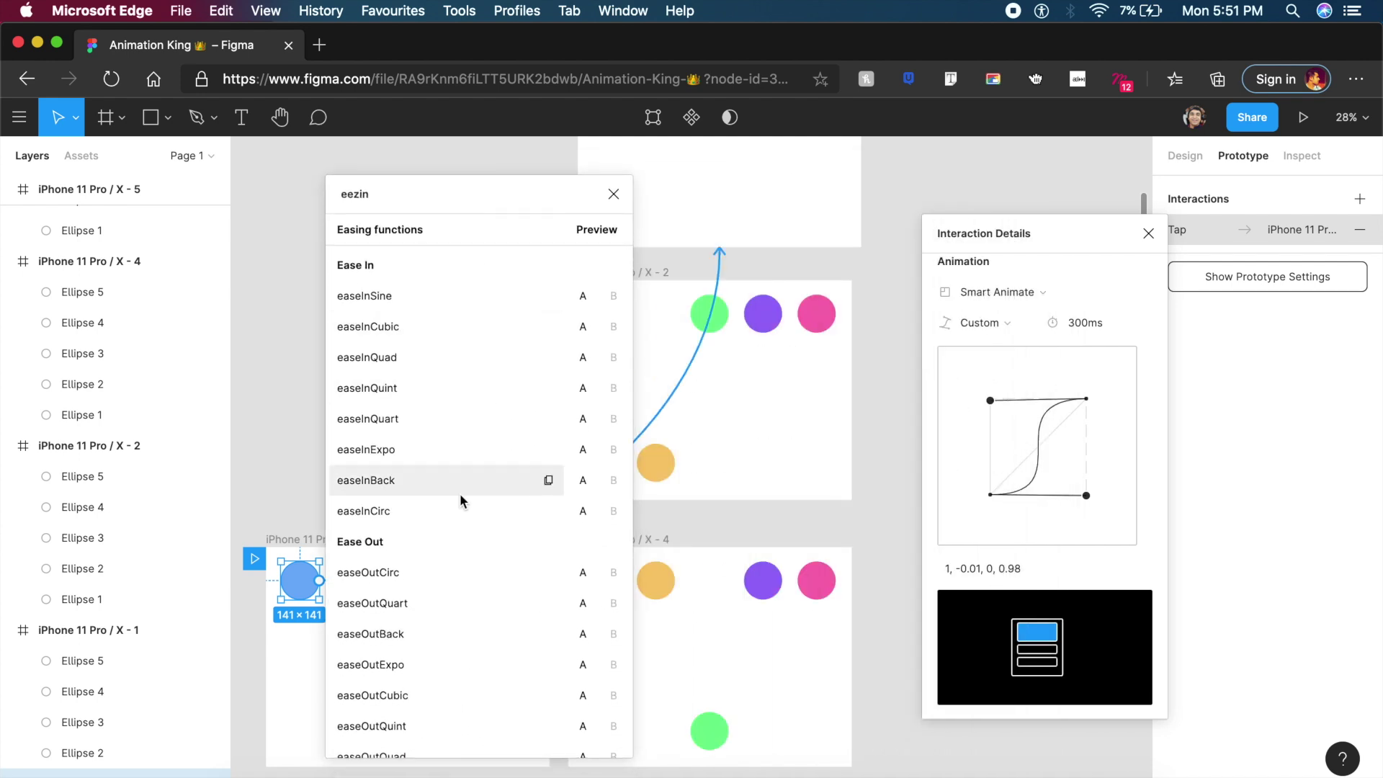
scroll(418, 634, "down", 4)
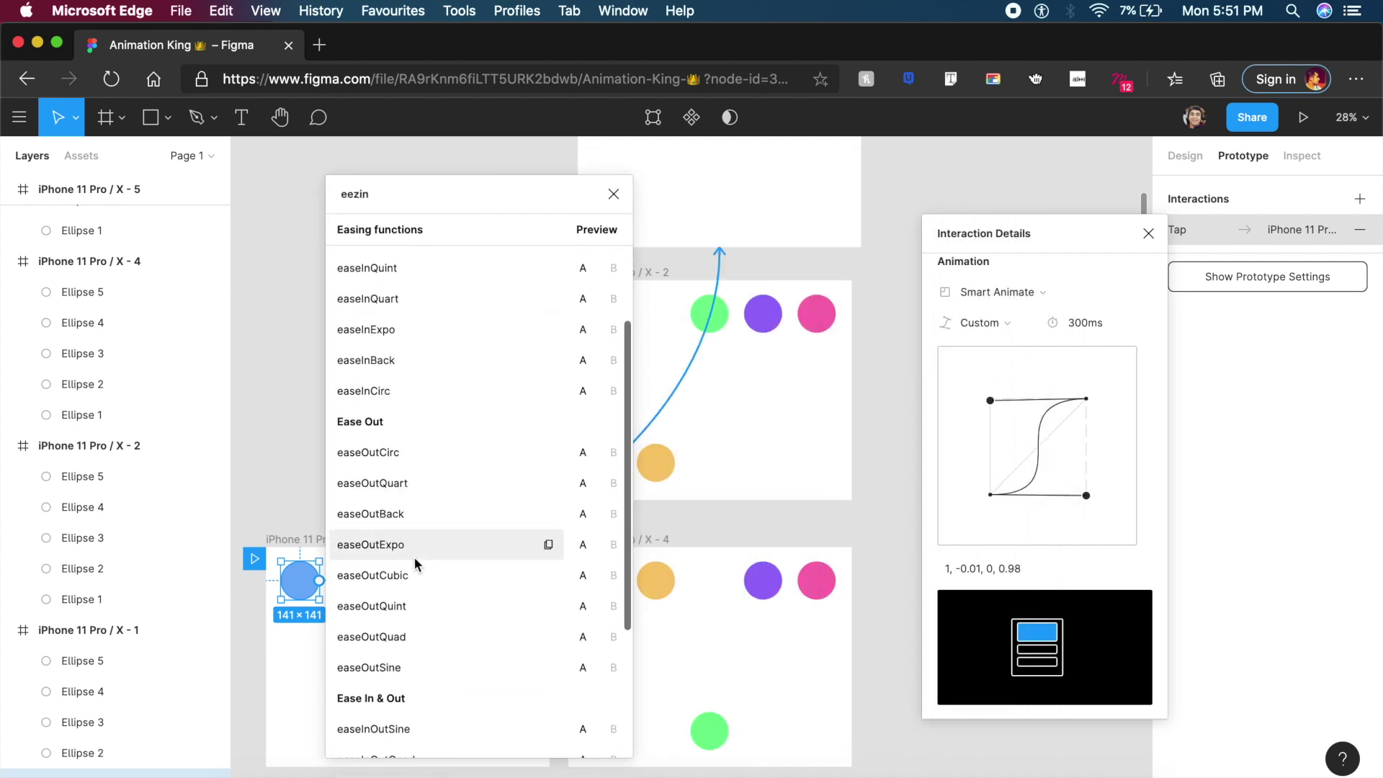
scroll(425, 526, "down", 7)
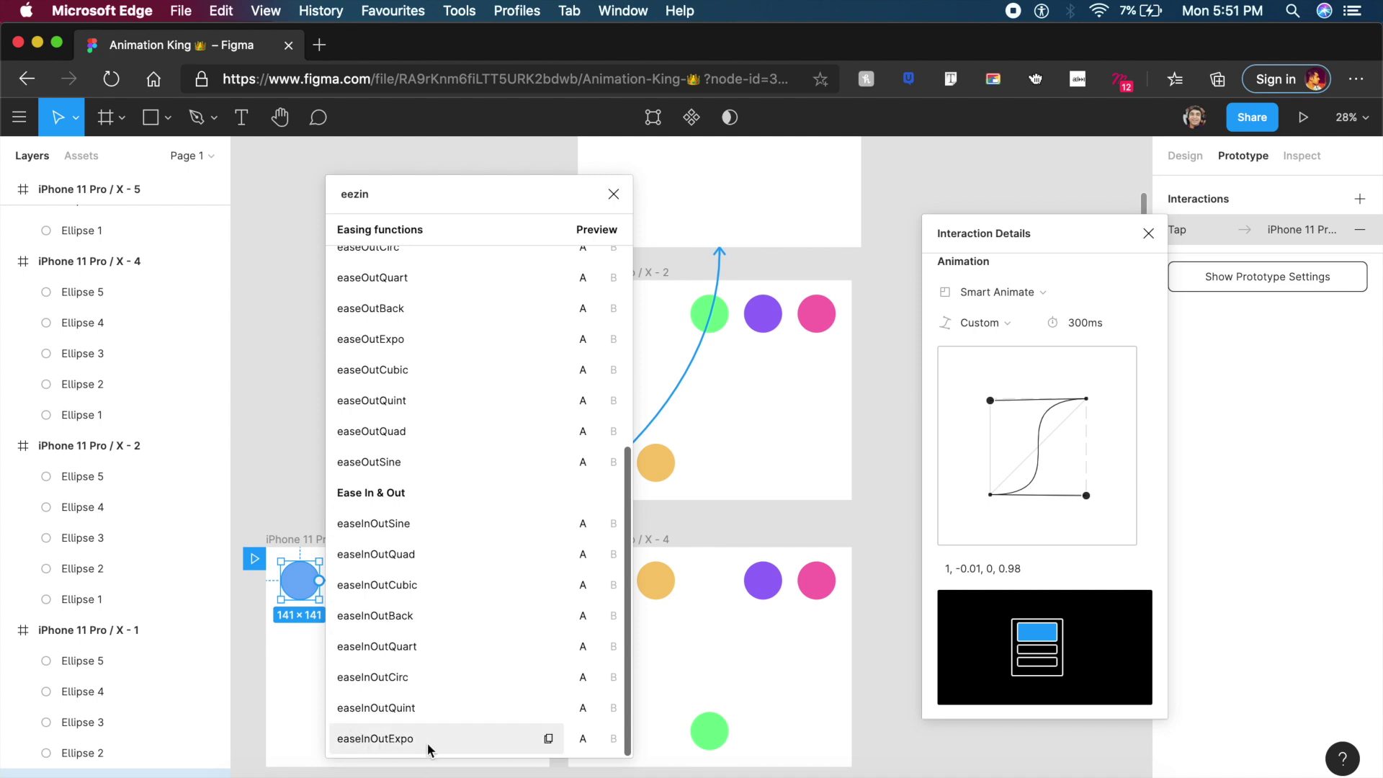
Step: Preview the easeInOutExpo function and apply its copied curve, 1, 0, 0, 1, to the blue circle's custom easing
left_click(583, 741)
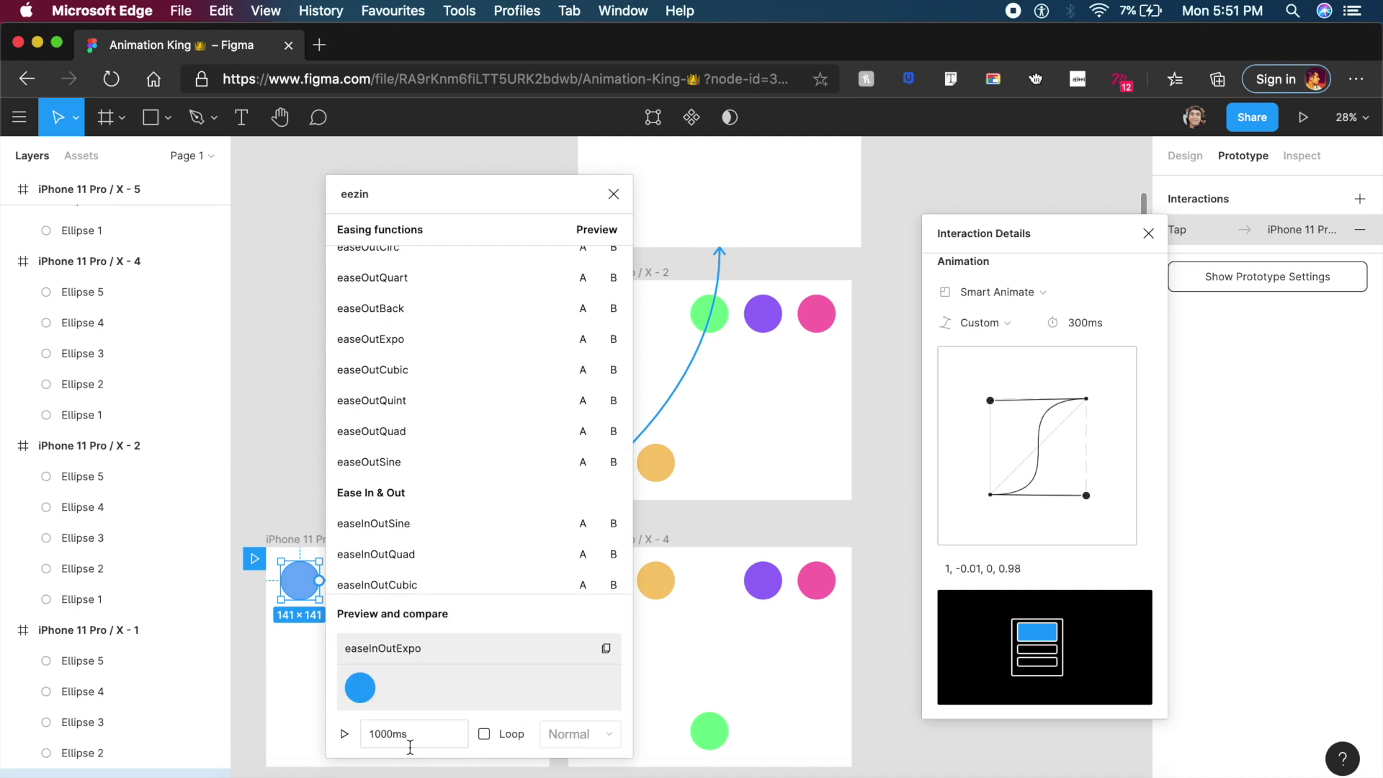
left_click(345, 735)
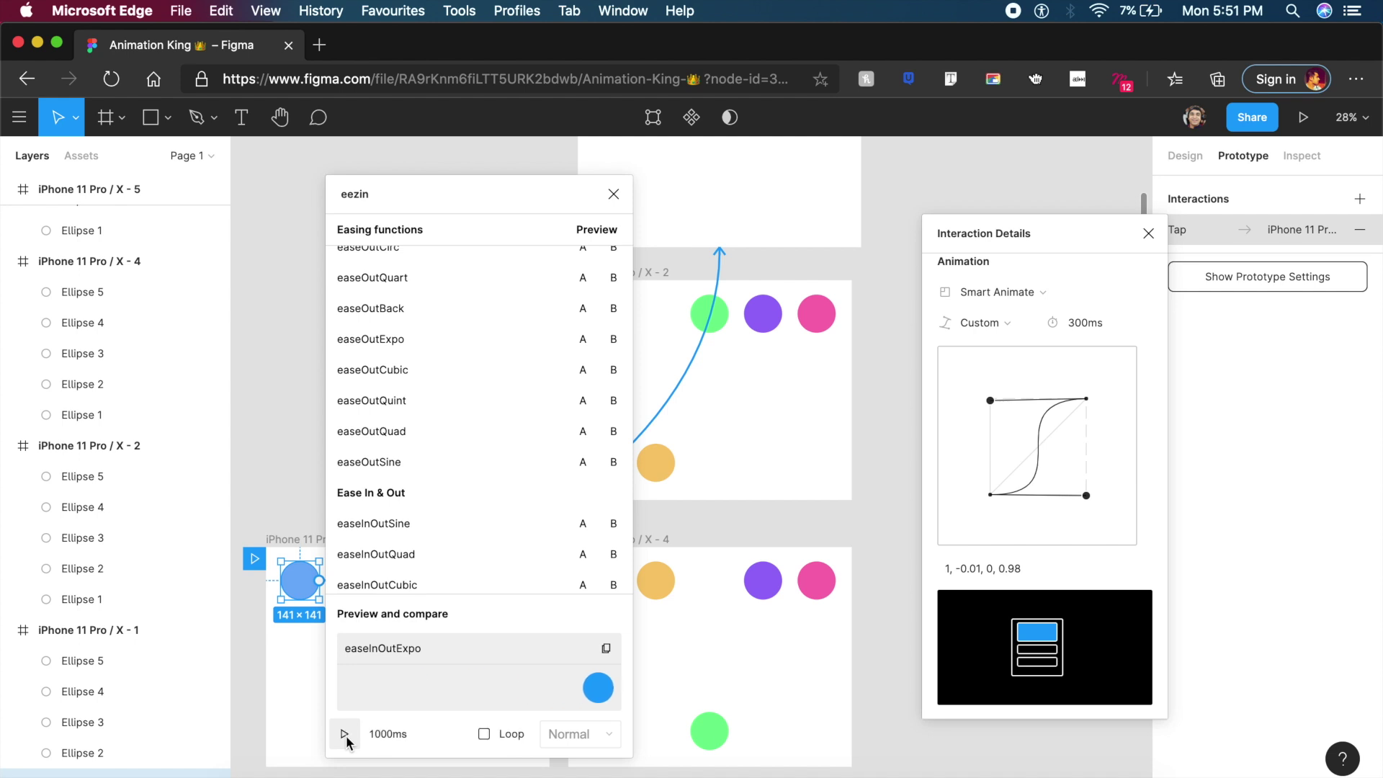
left_click(607, 651)
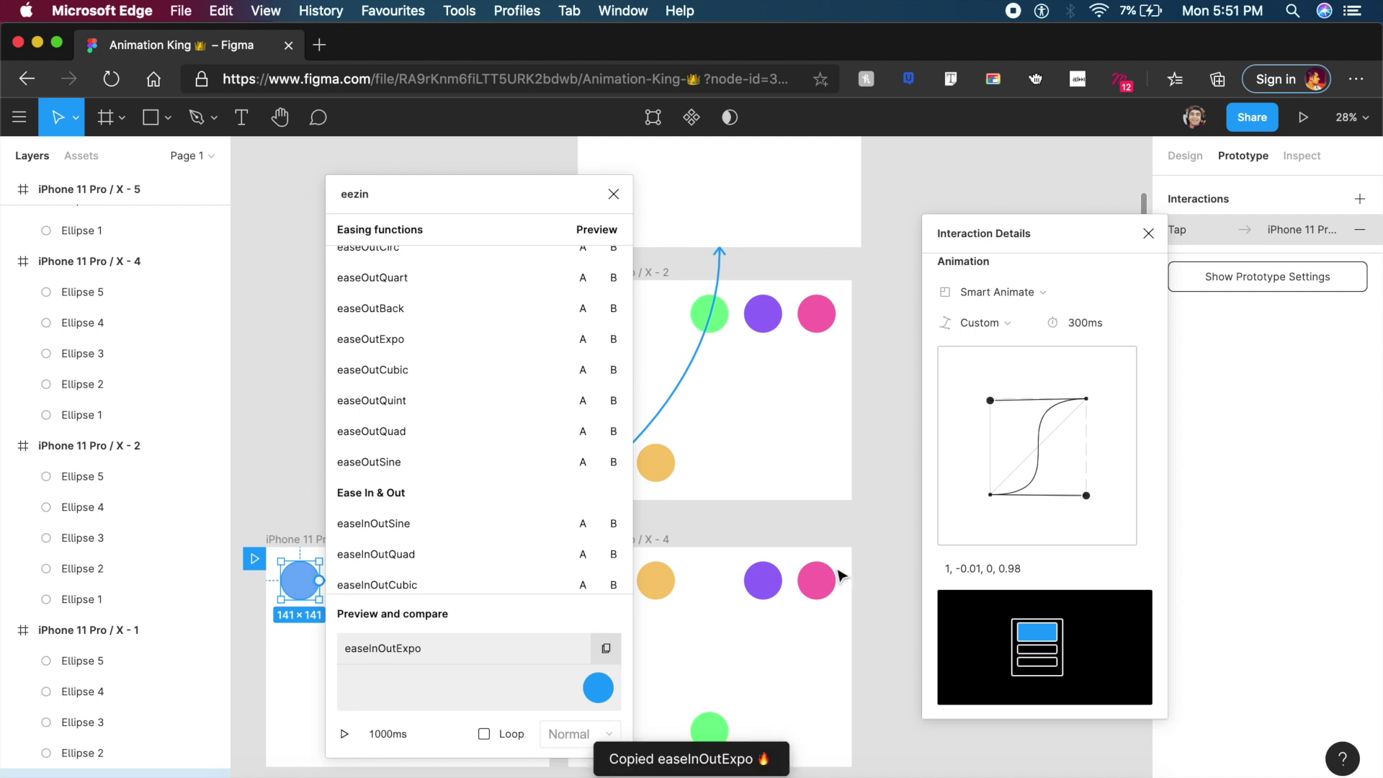
left_click(1030, 569)
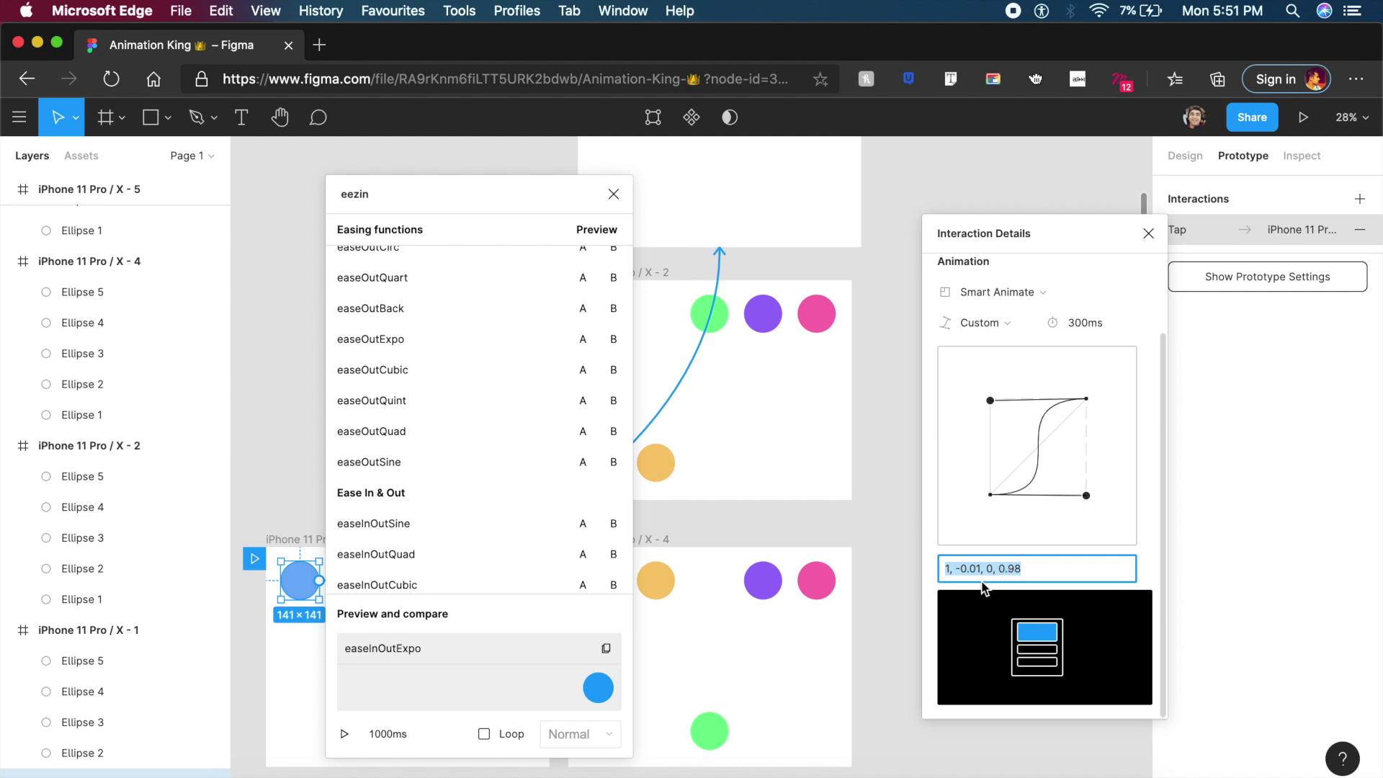
Step: Create a prototype connection from the orange circle in iPhone 11 Pro / X - 1 to the iPhone 11 Pro / X - 2 frame
scroll(797, 386, "left", 10)
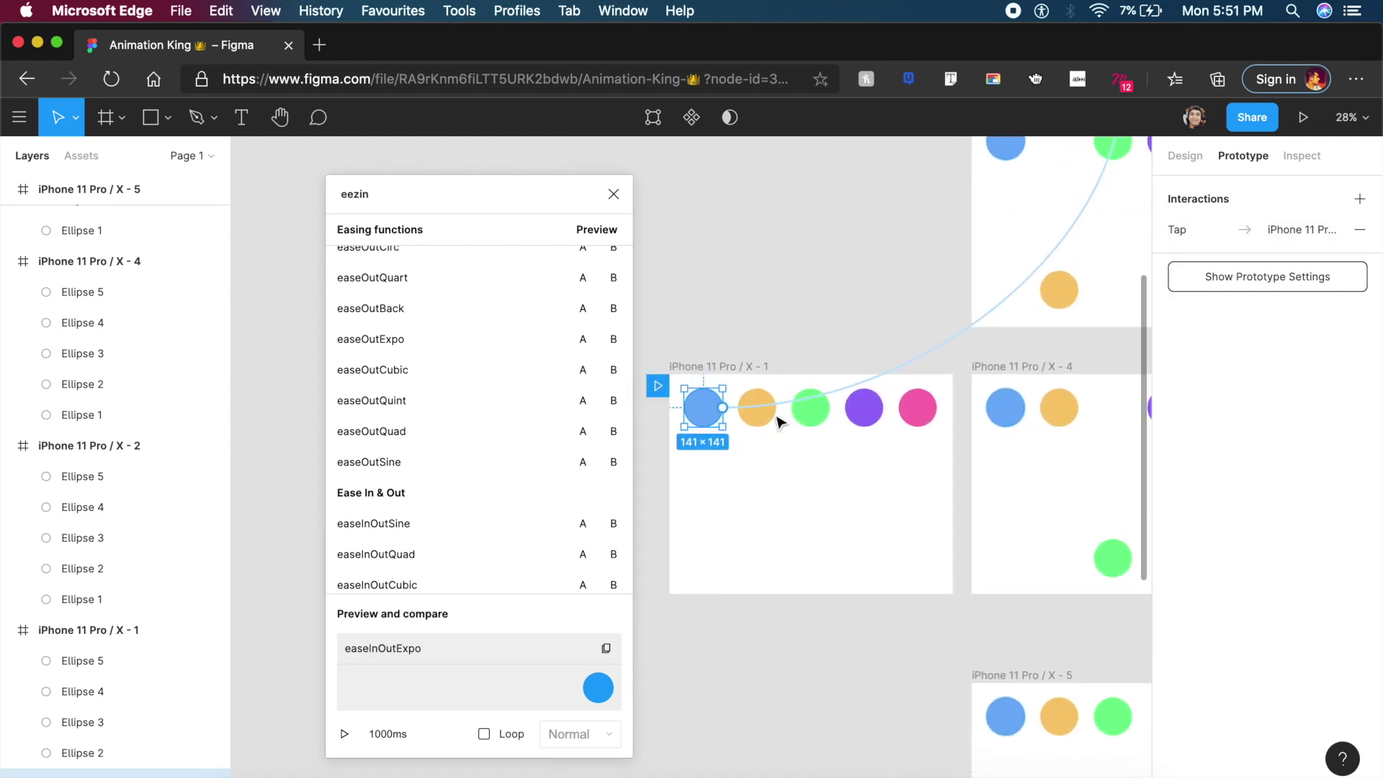
left_click(765, 415)
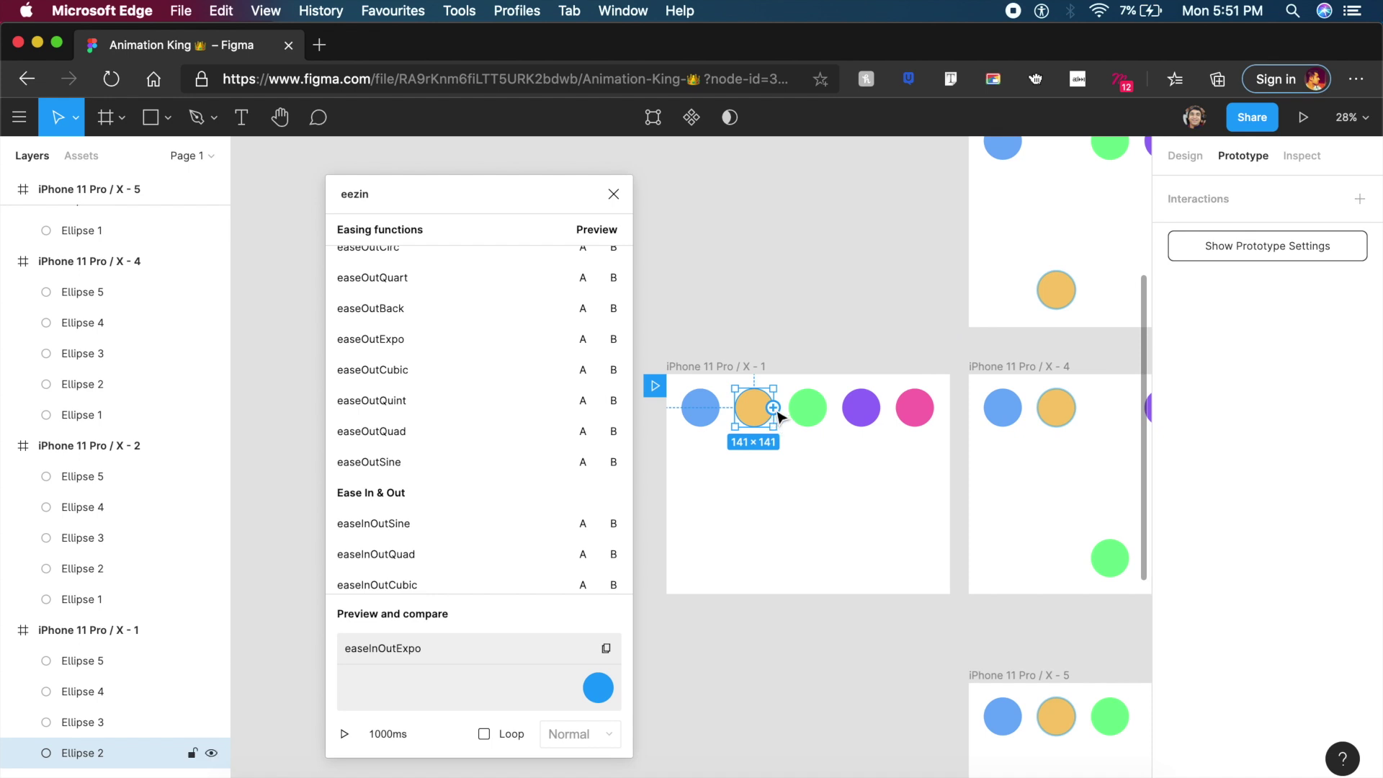
left_click_drag(774, 408, 1051, 289)
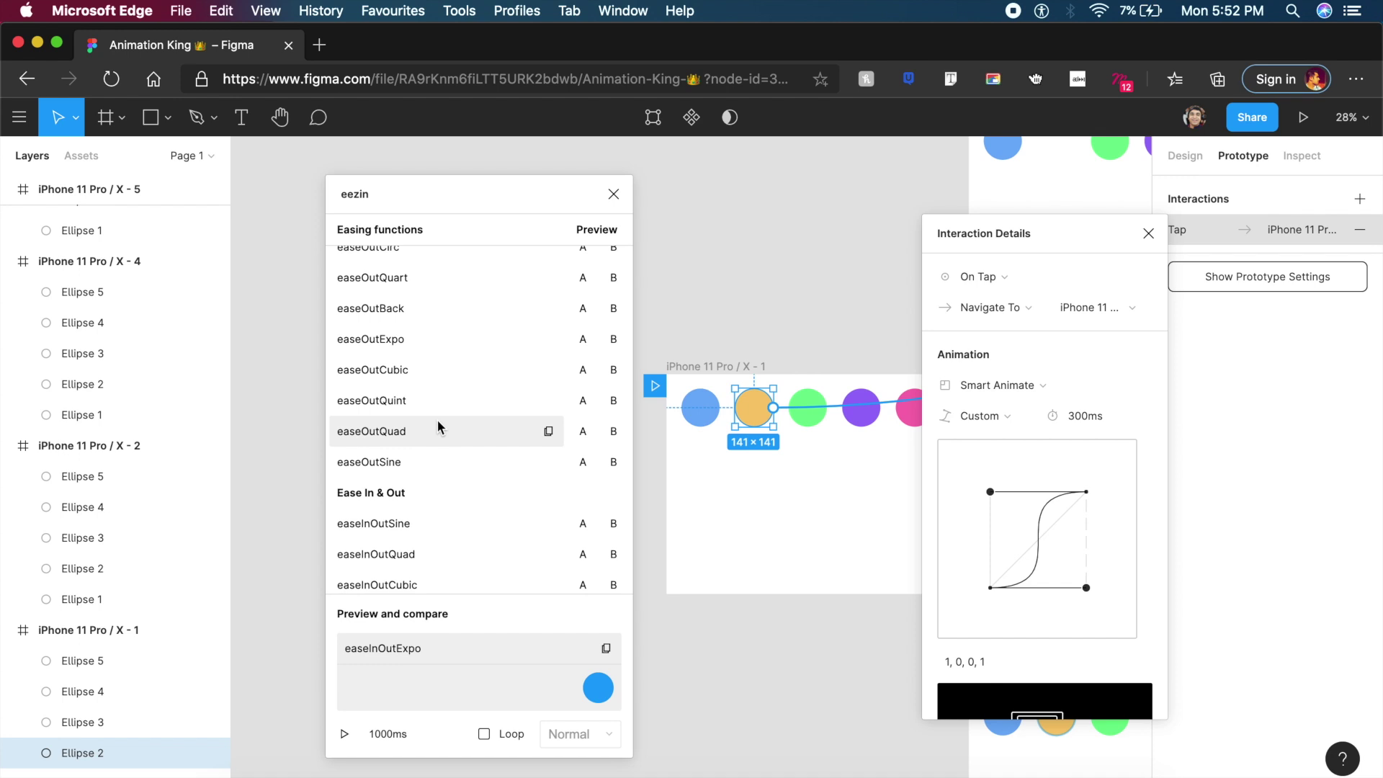
Step: Present the prototype from the iPhone 11 Pro / X - 1 frame and play the blue and orange circles' tap animations
scroll(438, 421, "up", 3)
scroll(438, 420, "up", 5)
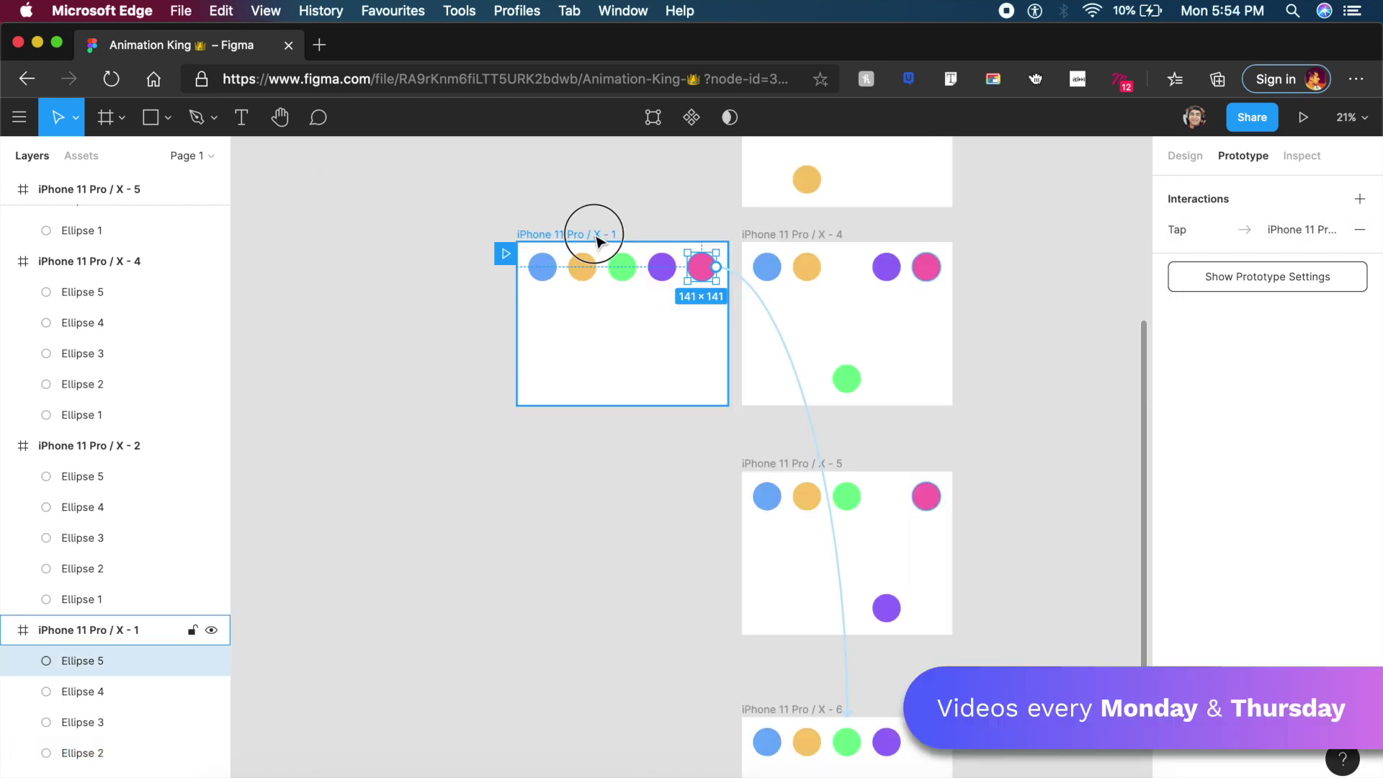
scroll(720, 317, "up", 3)
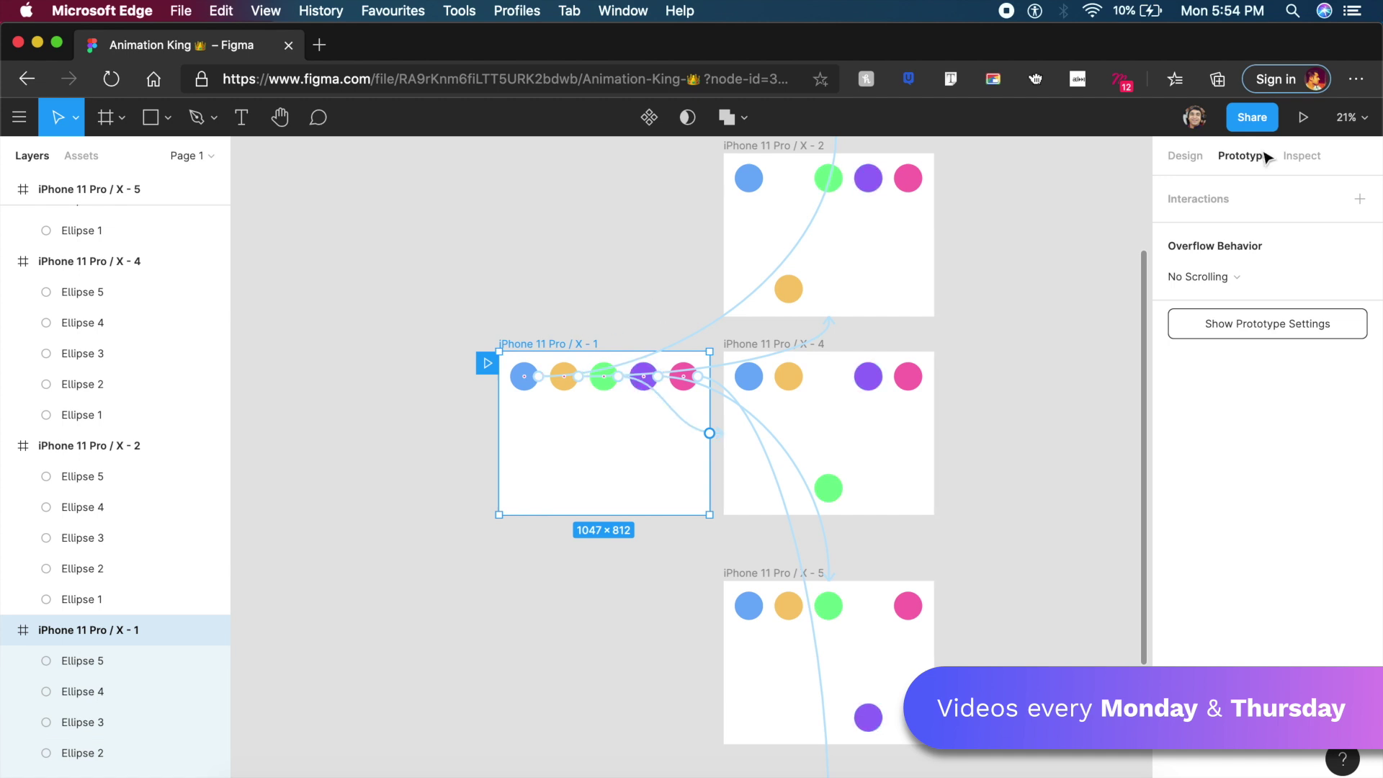
left_click(1317, 119)
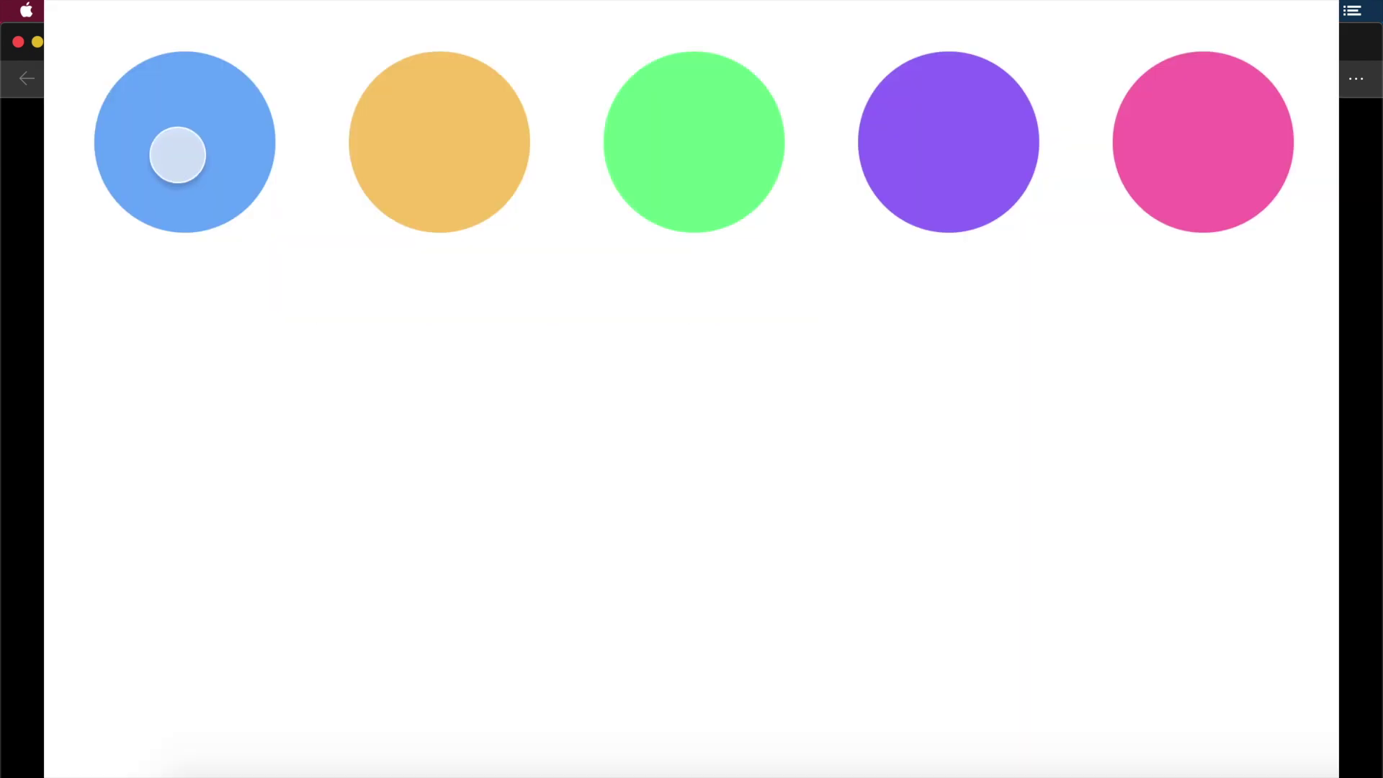
left_click(177, 155)
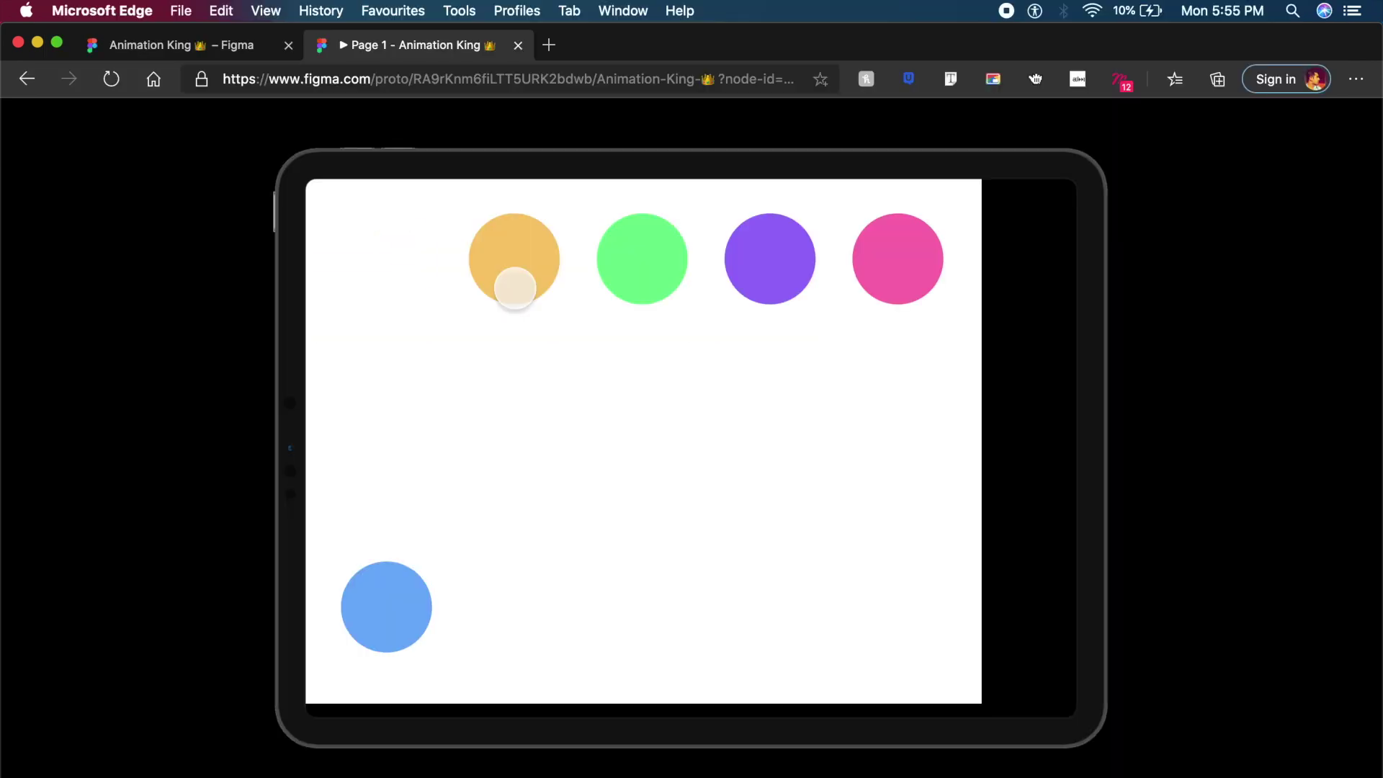
left_click(447, 195)
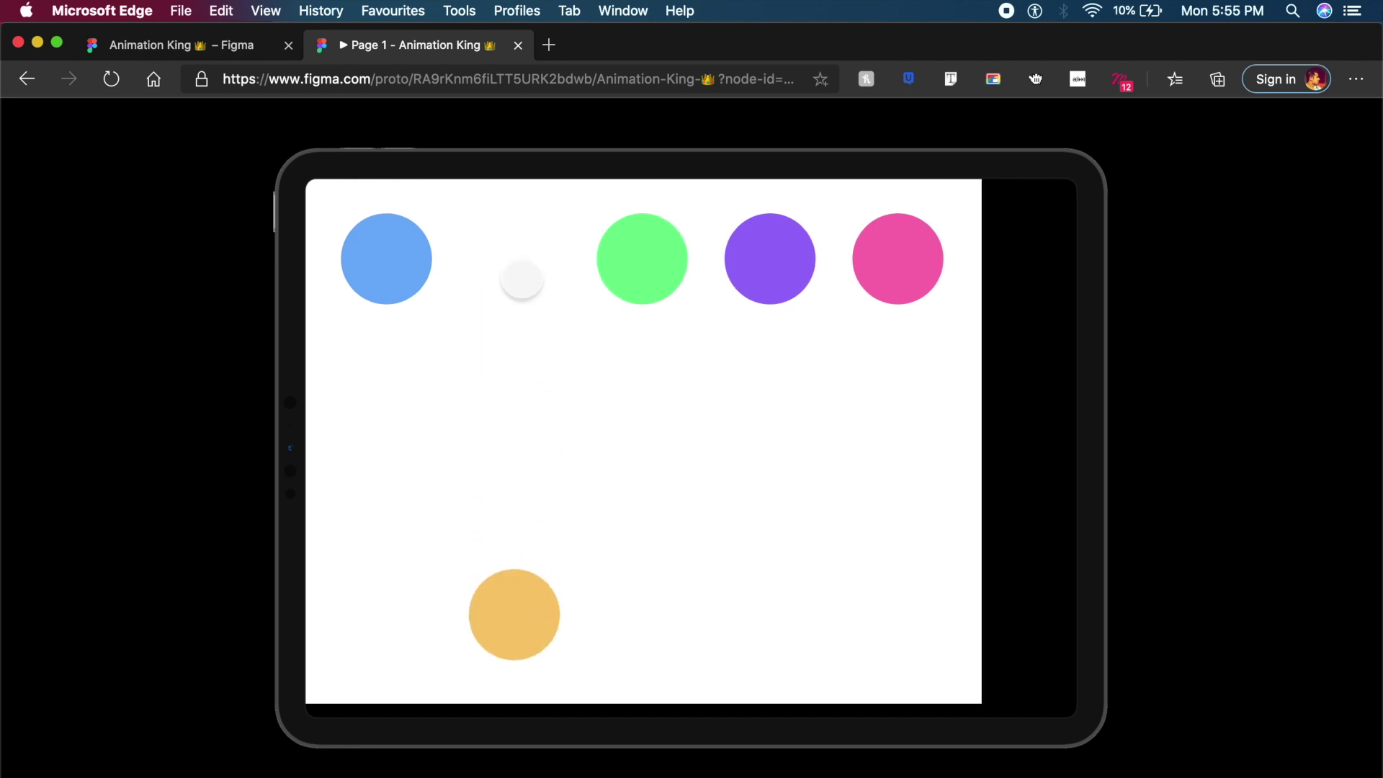
left_click(513, 253)
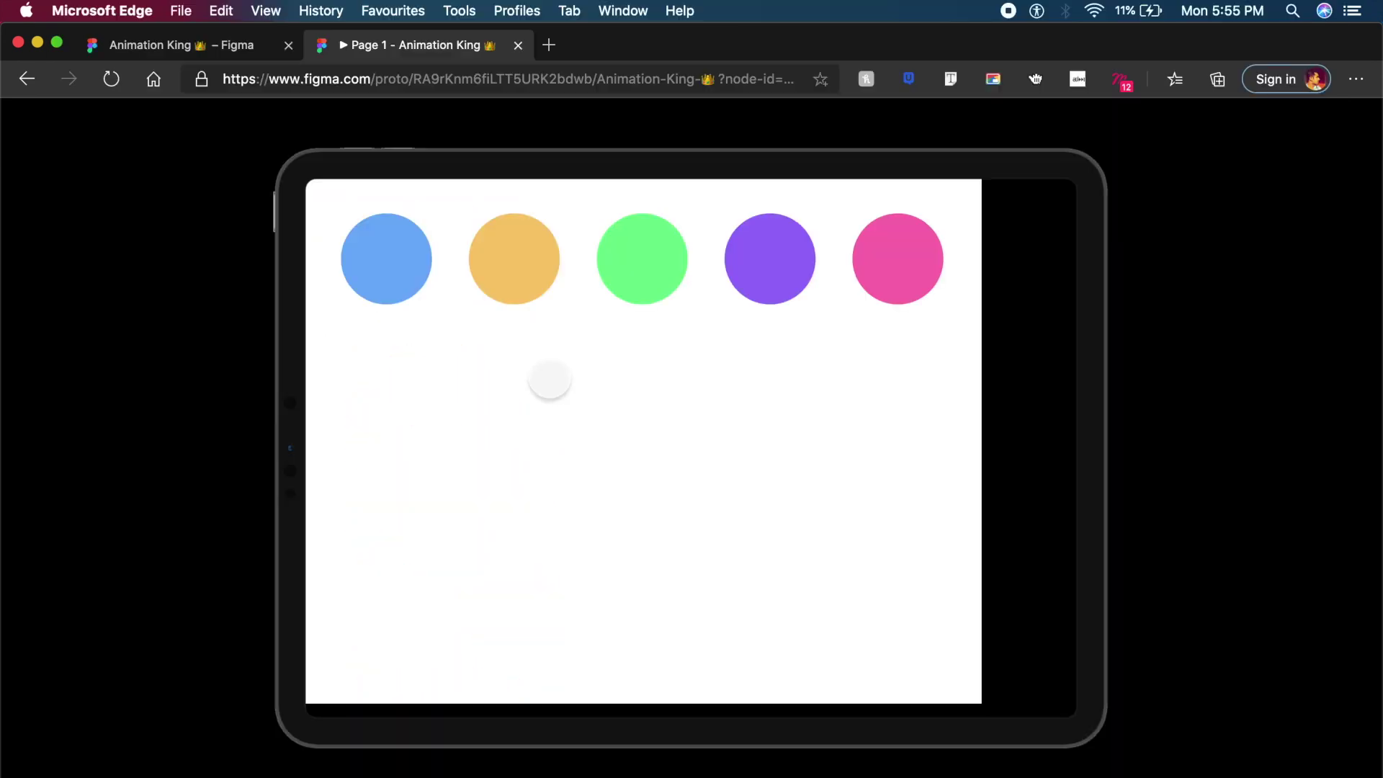
Step: Tap the green circle in the prototype presentation and rename the lower duplicate frame in the design file as iPhone 11 Pro / X - 3
left_click(652, 252)
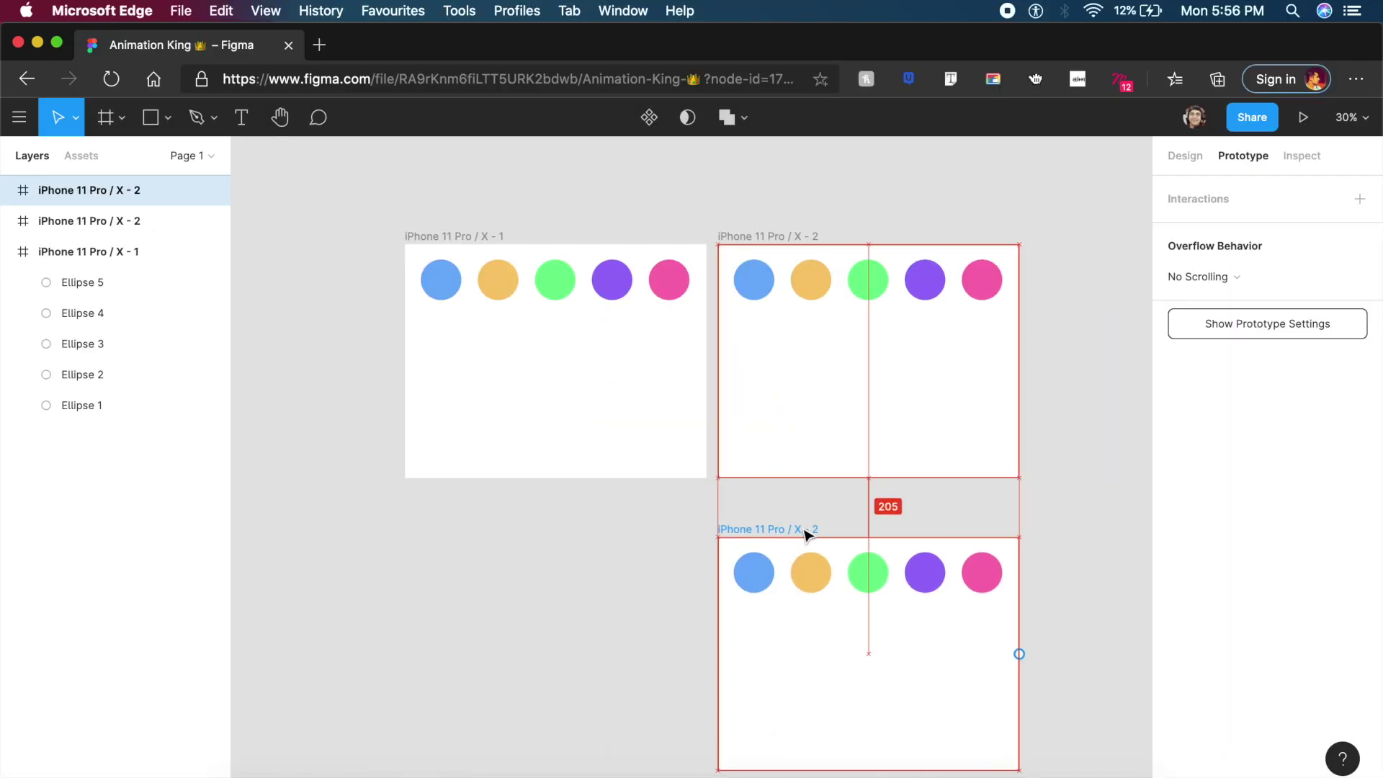
left_click_drag(808, 531, 808, 533)
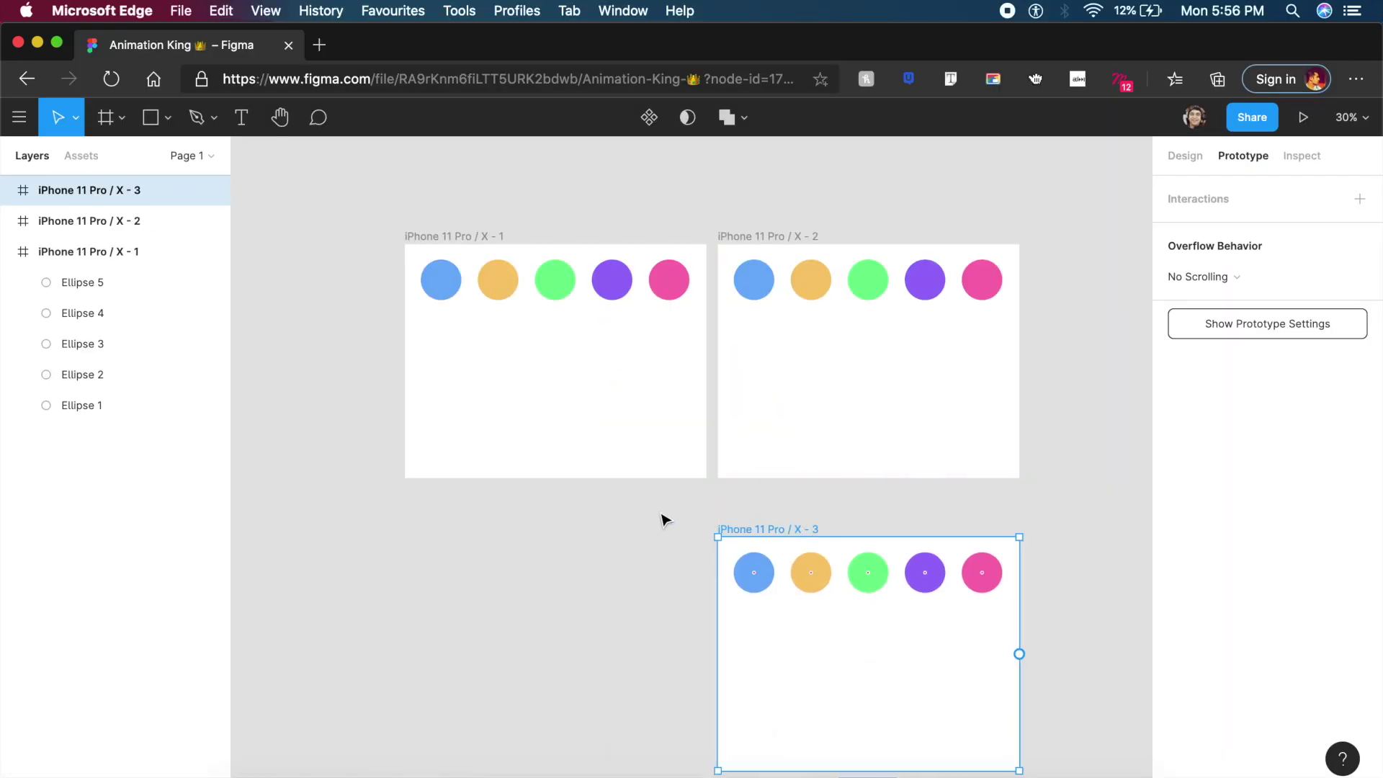
Step: Connect the blue circle in iPhone 11 Pro / X - 1 to iPhone 11 Pro / X - 2 on tap and to iPhone 11 Pro / X - 3 on drag
left_click(453, 281)
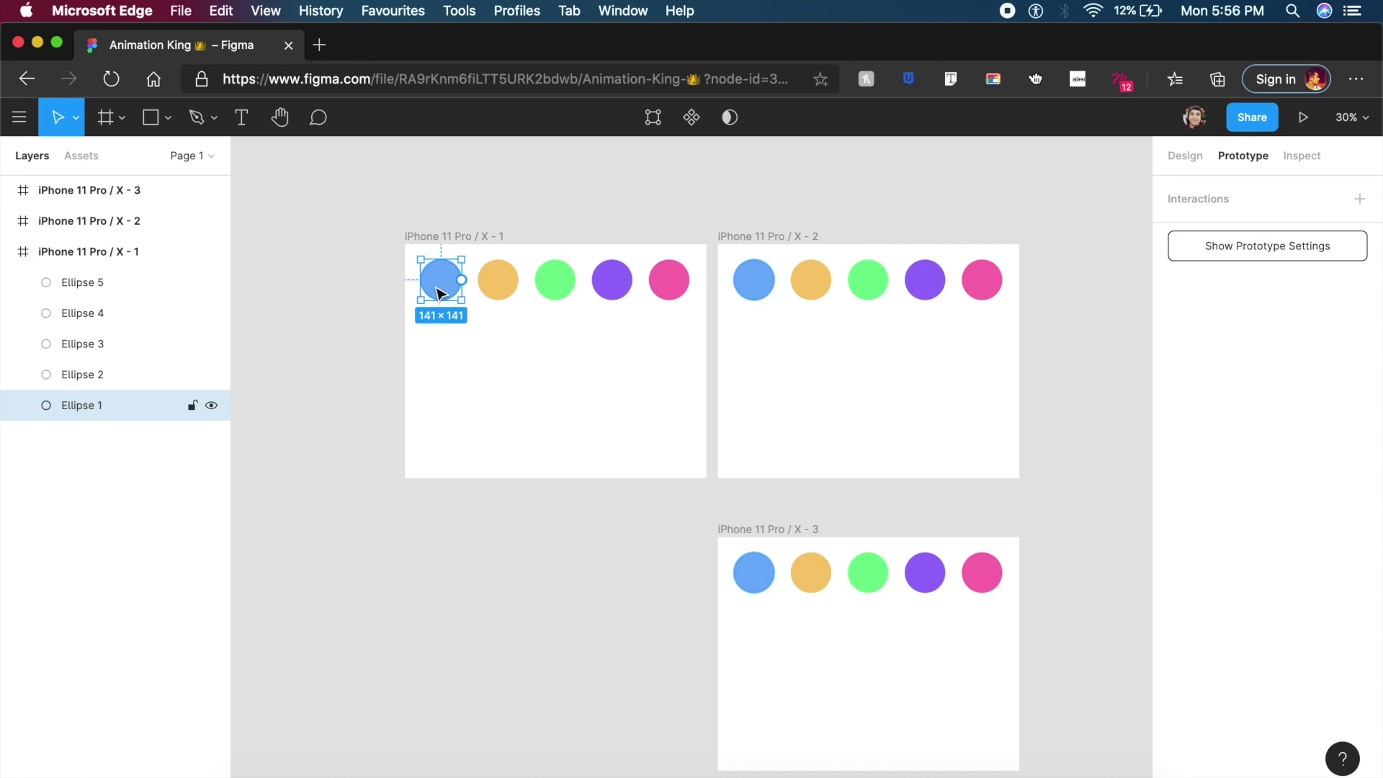
left_click_drag(462, 280, 803, 317)
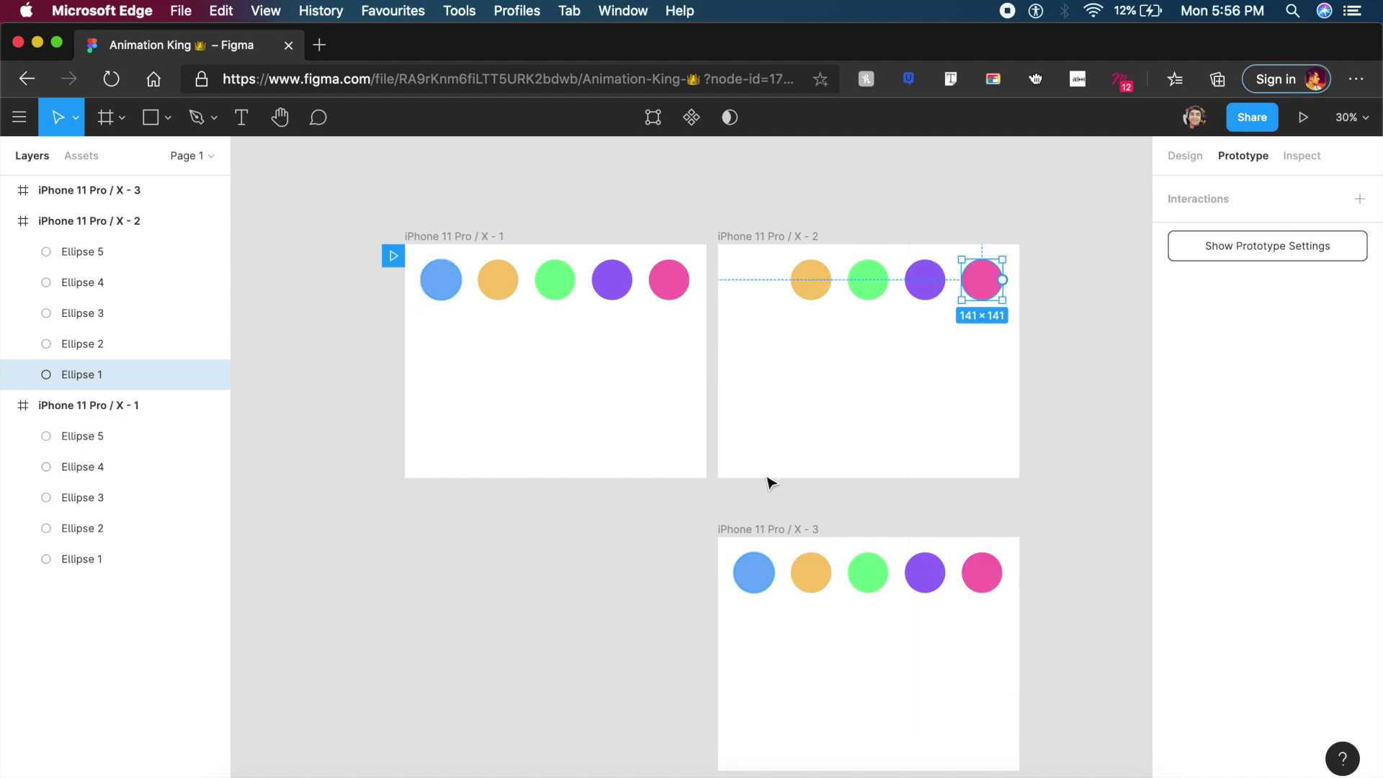
left_click(444, 295)
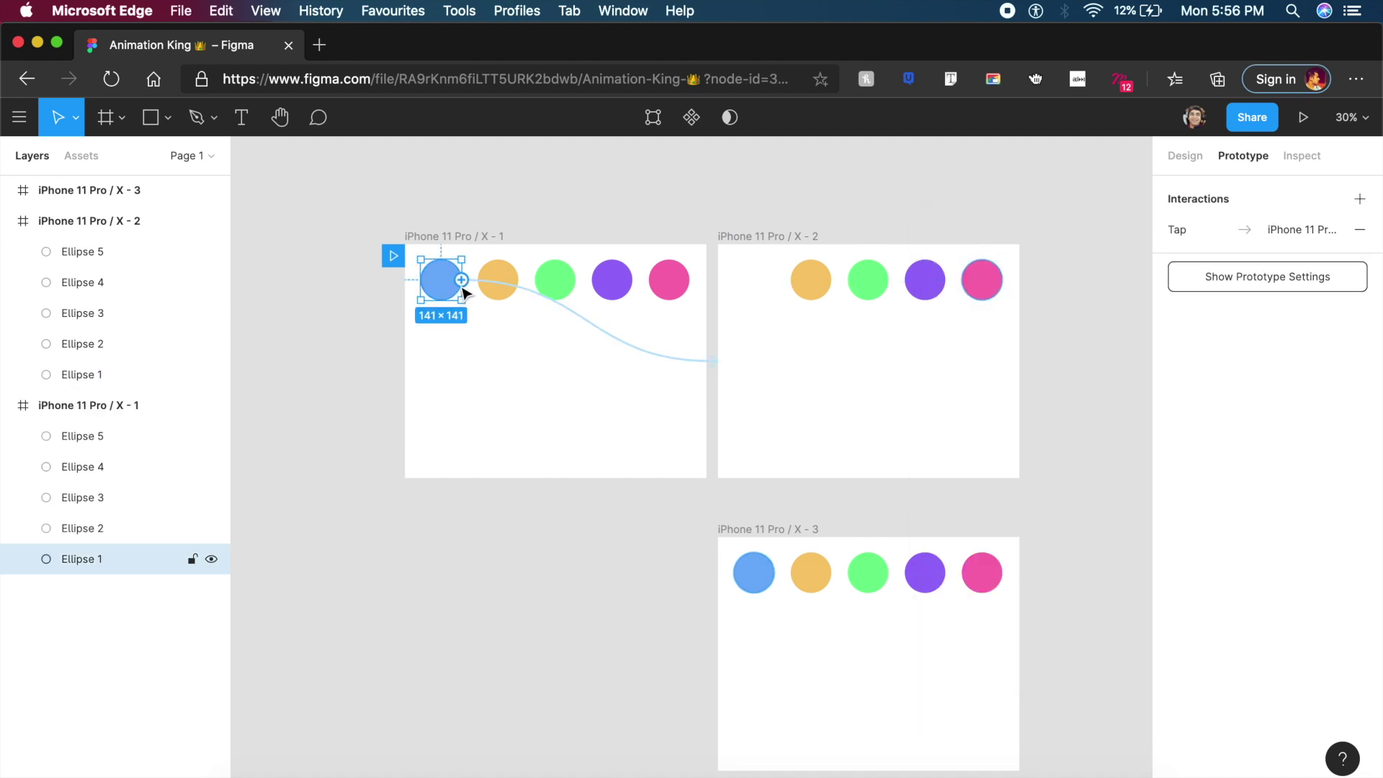
left_click_drag(462, 280, 825, 618)
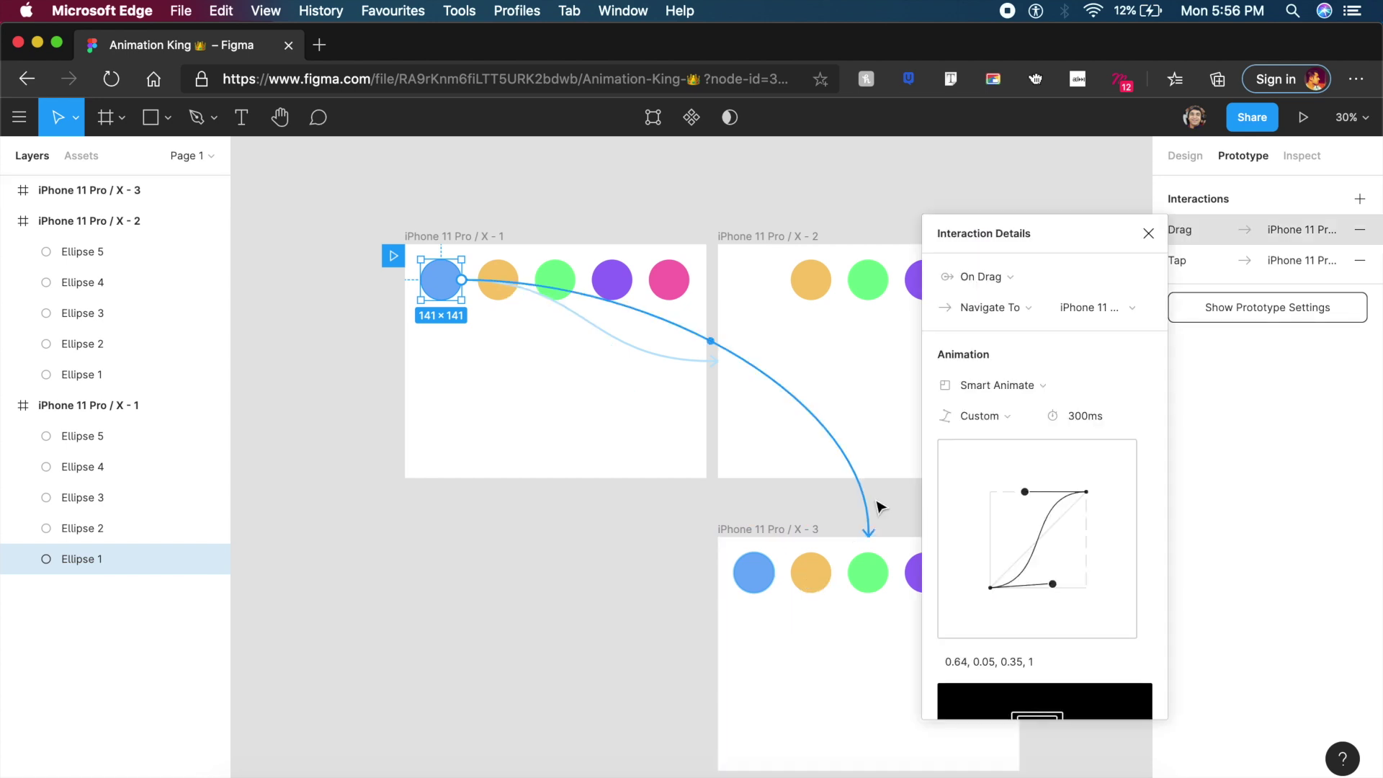
left_click(994, 278)
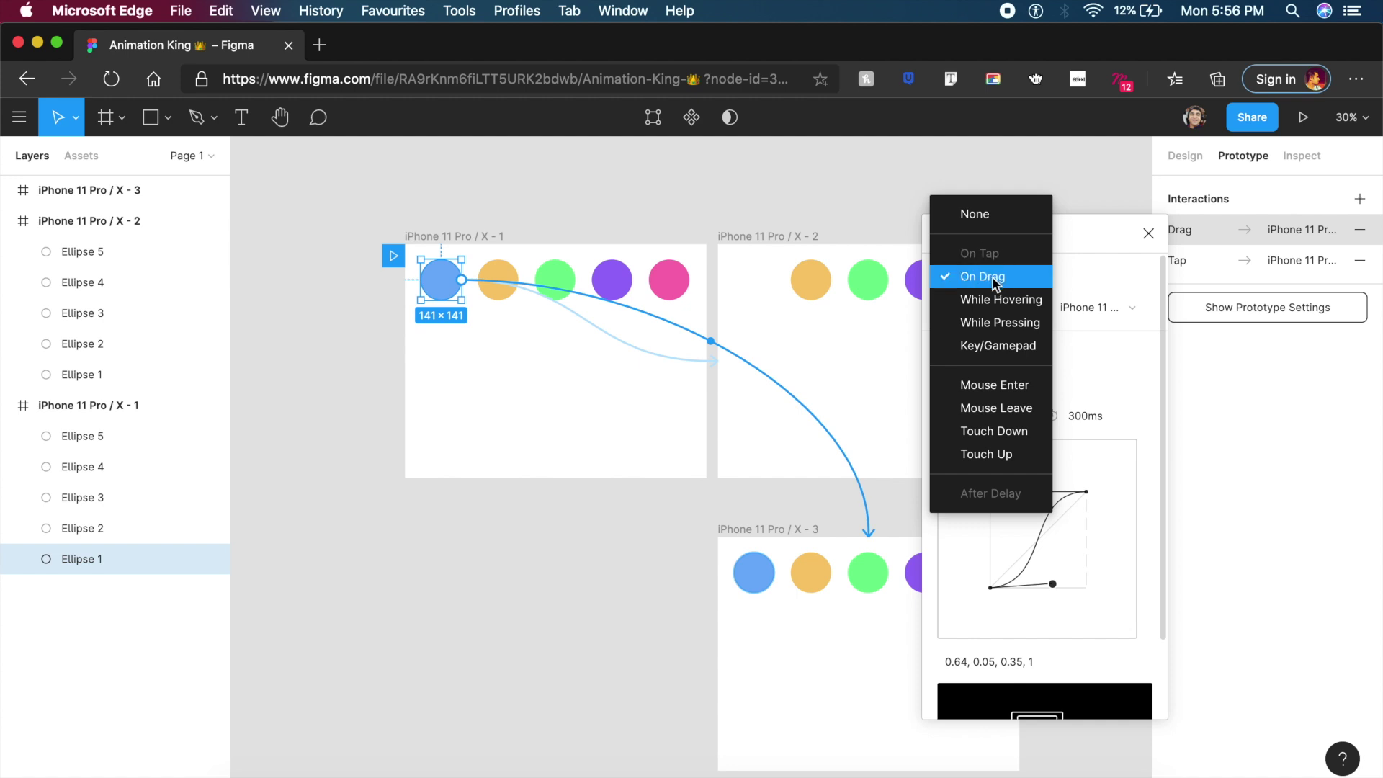
left_click(993, 278)
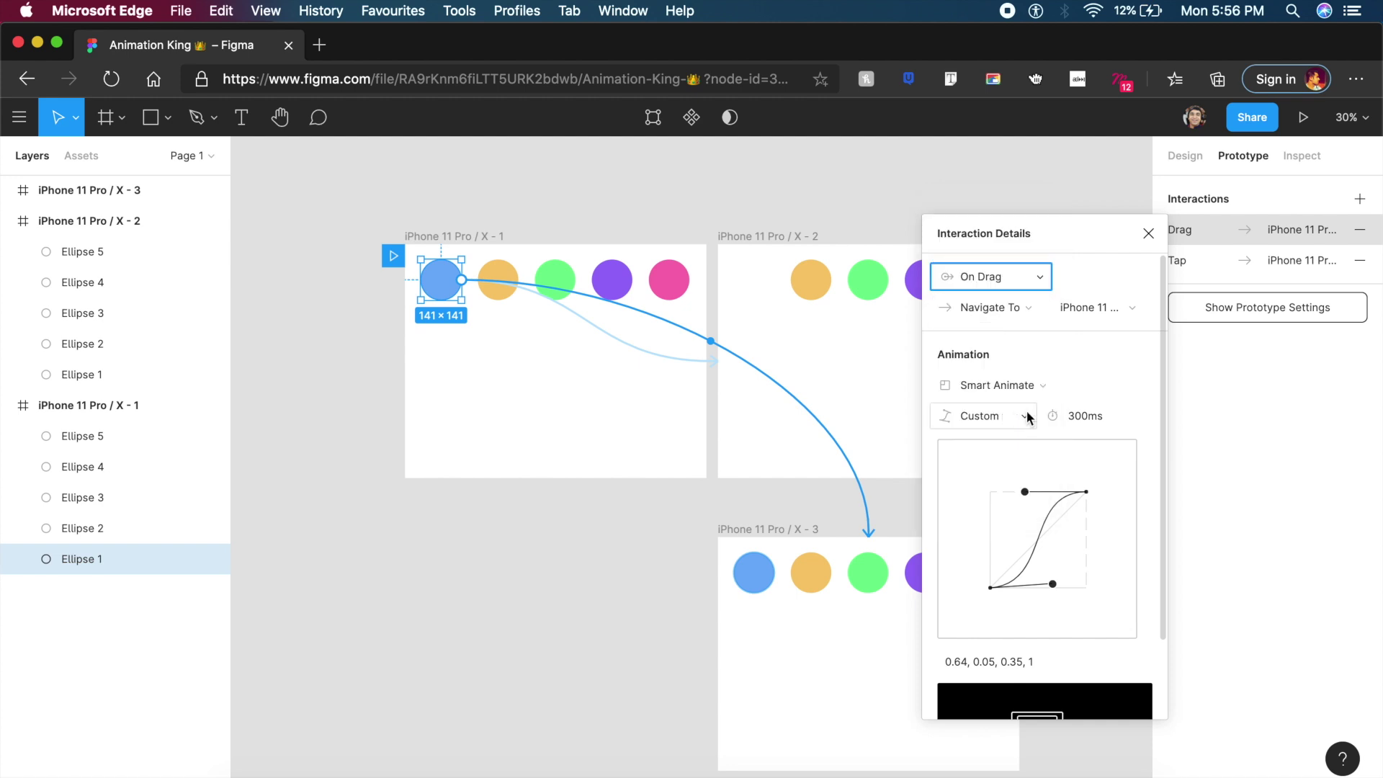
Step: Move the blue circle in iPhone 11 Pro / X - 3 straight down to near the frame's lower edge
scroll(760, 525, "down", 3)
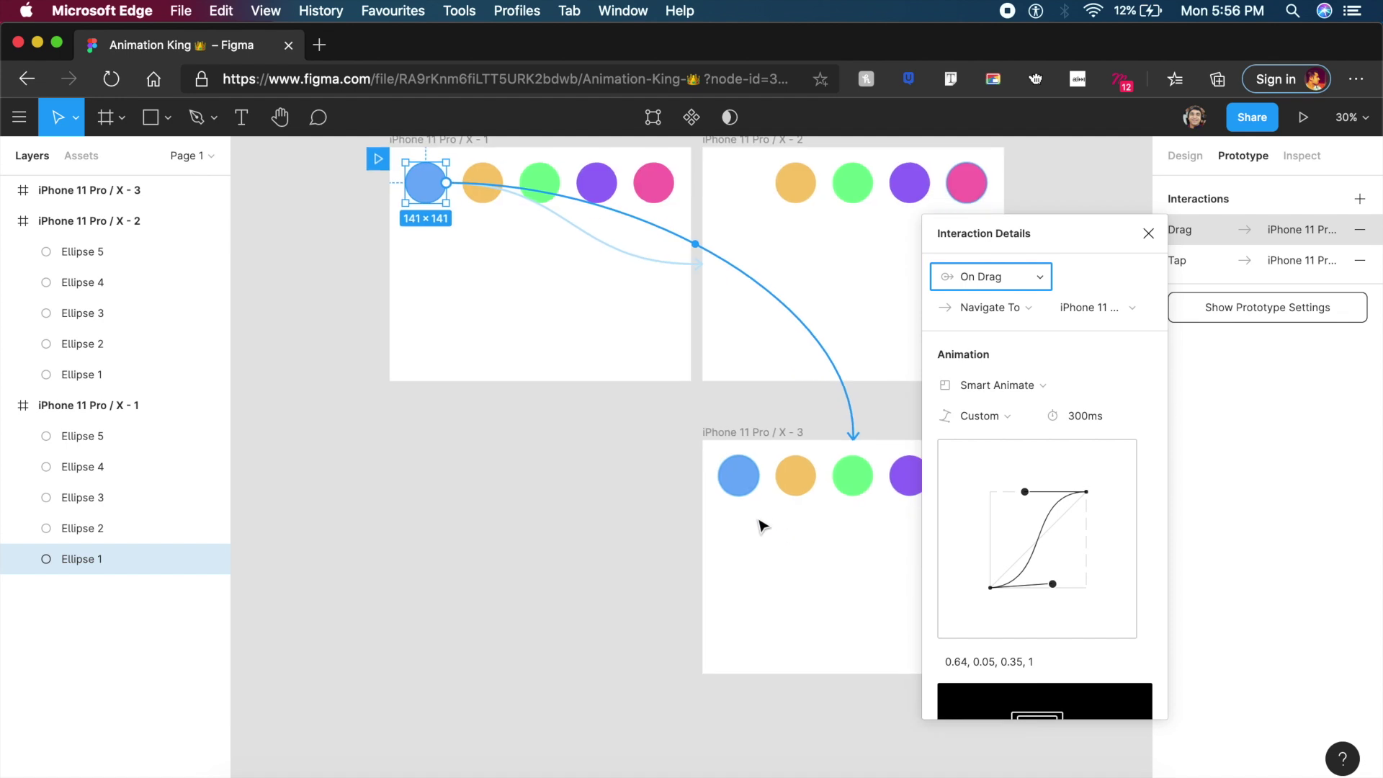
left_click(745, 477)
left_click_drag(750, 487, 749, 637)
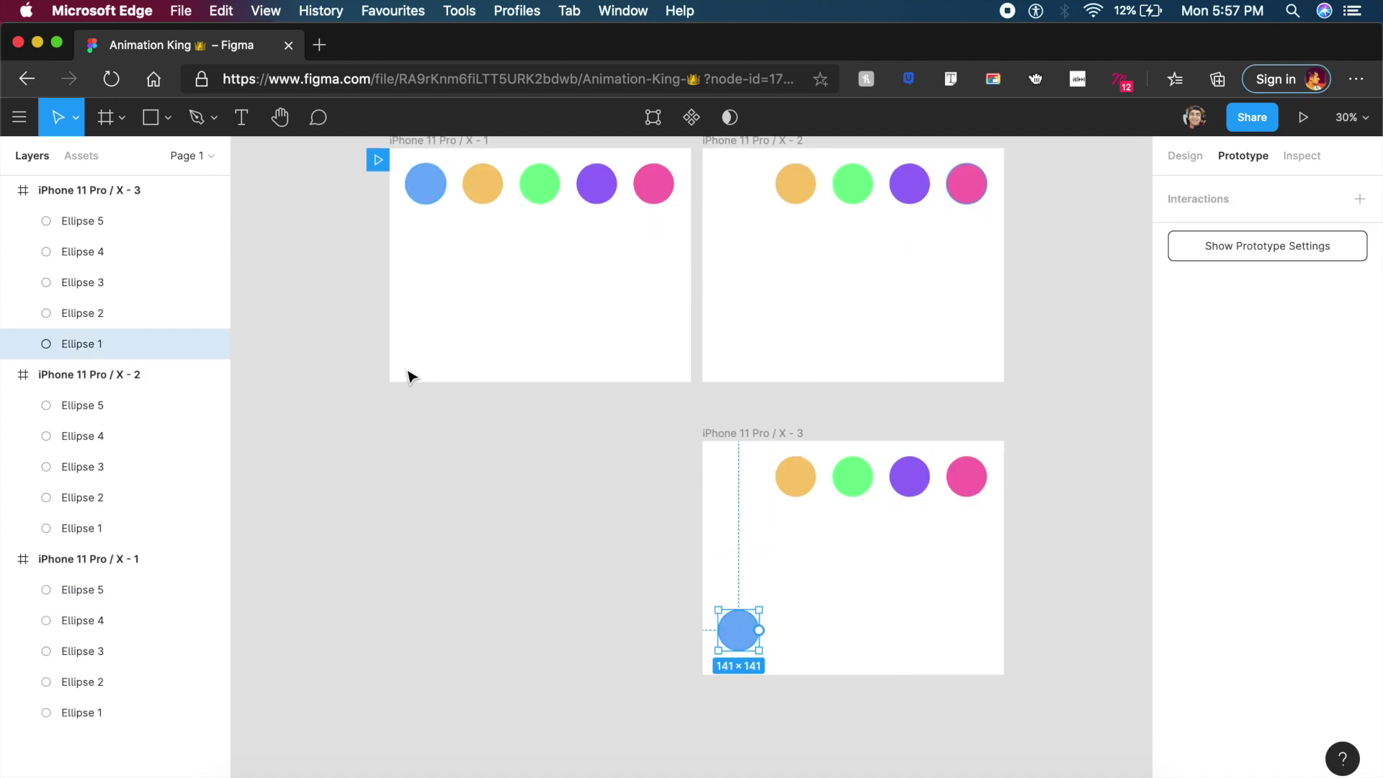
Step: Present the prototype, test the blue circle's tap and drag animations, and close the presentation
key("super+alt+Return")
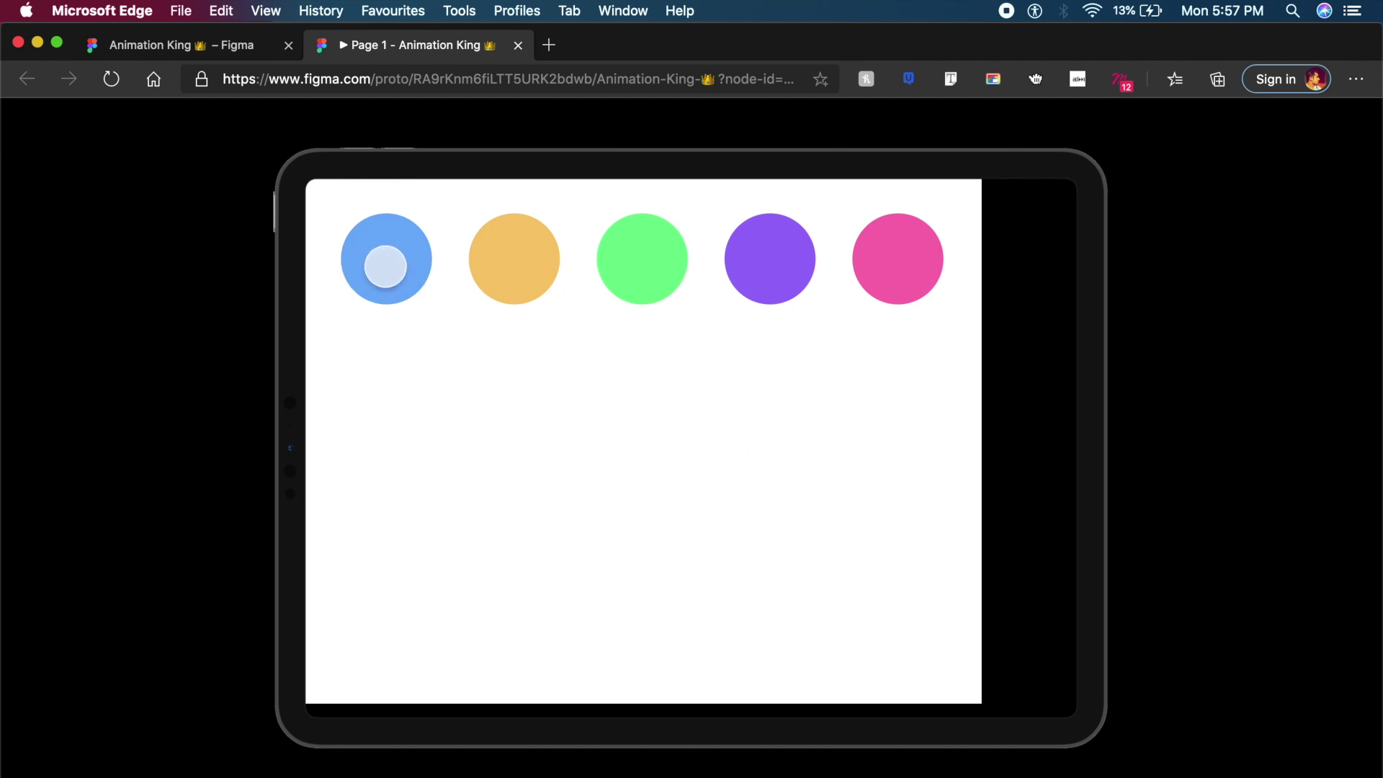
left_click(387, 267)
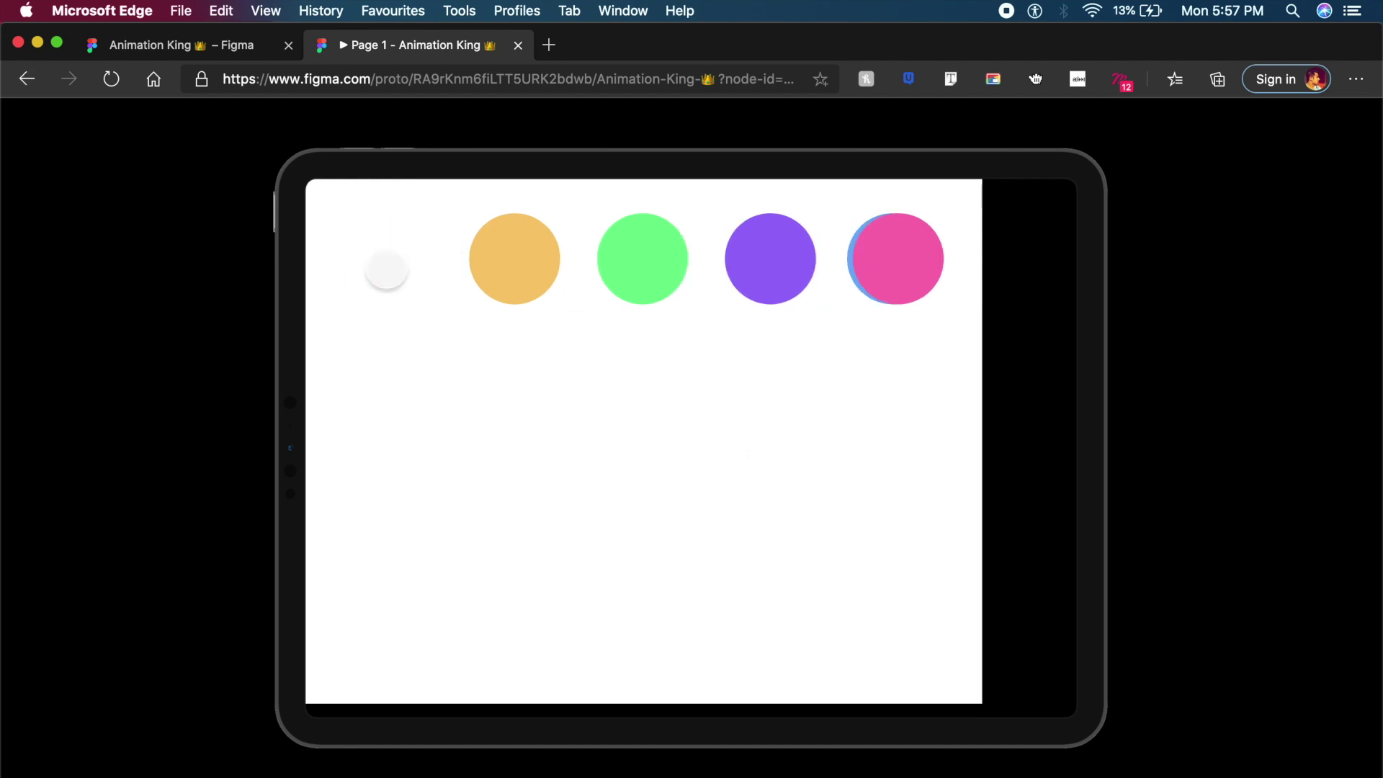
left_click(883, 267)
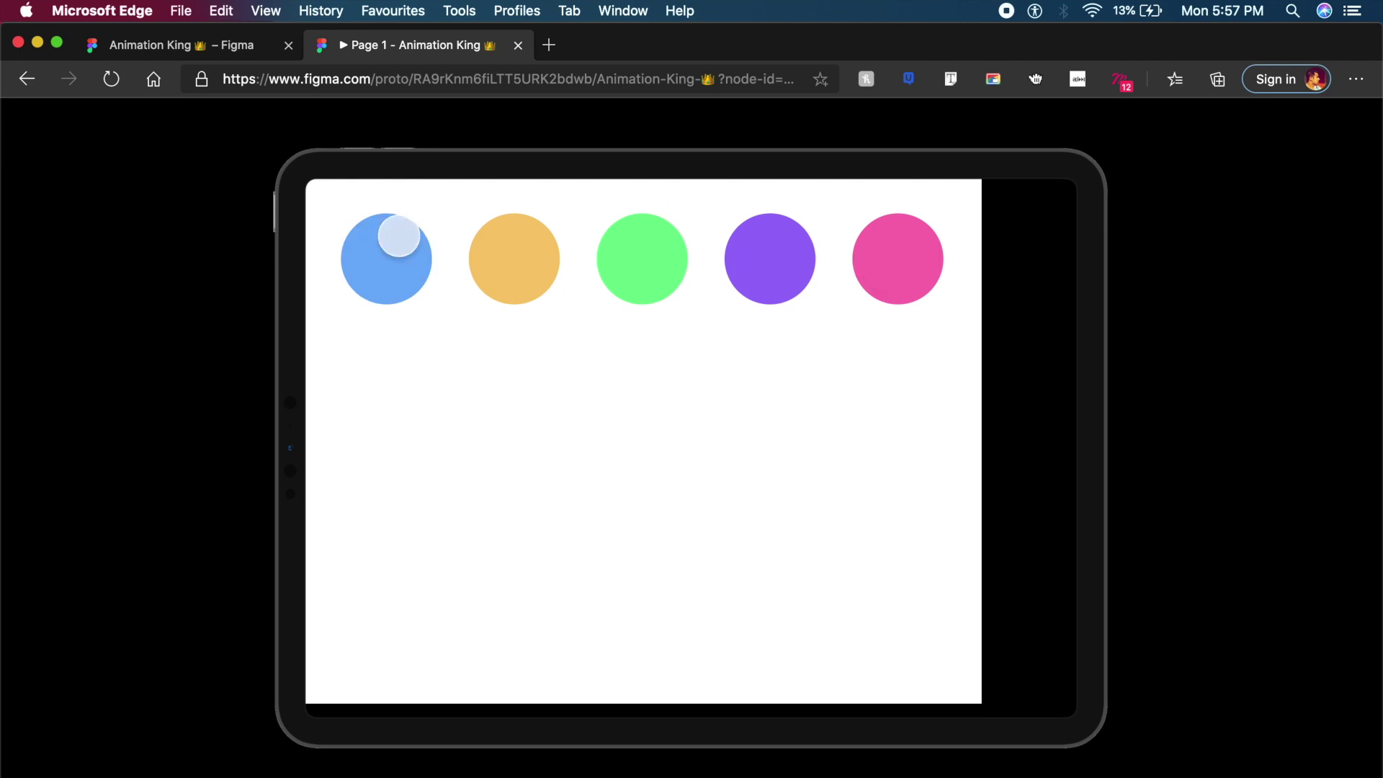
left_click(398, 250)
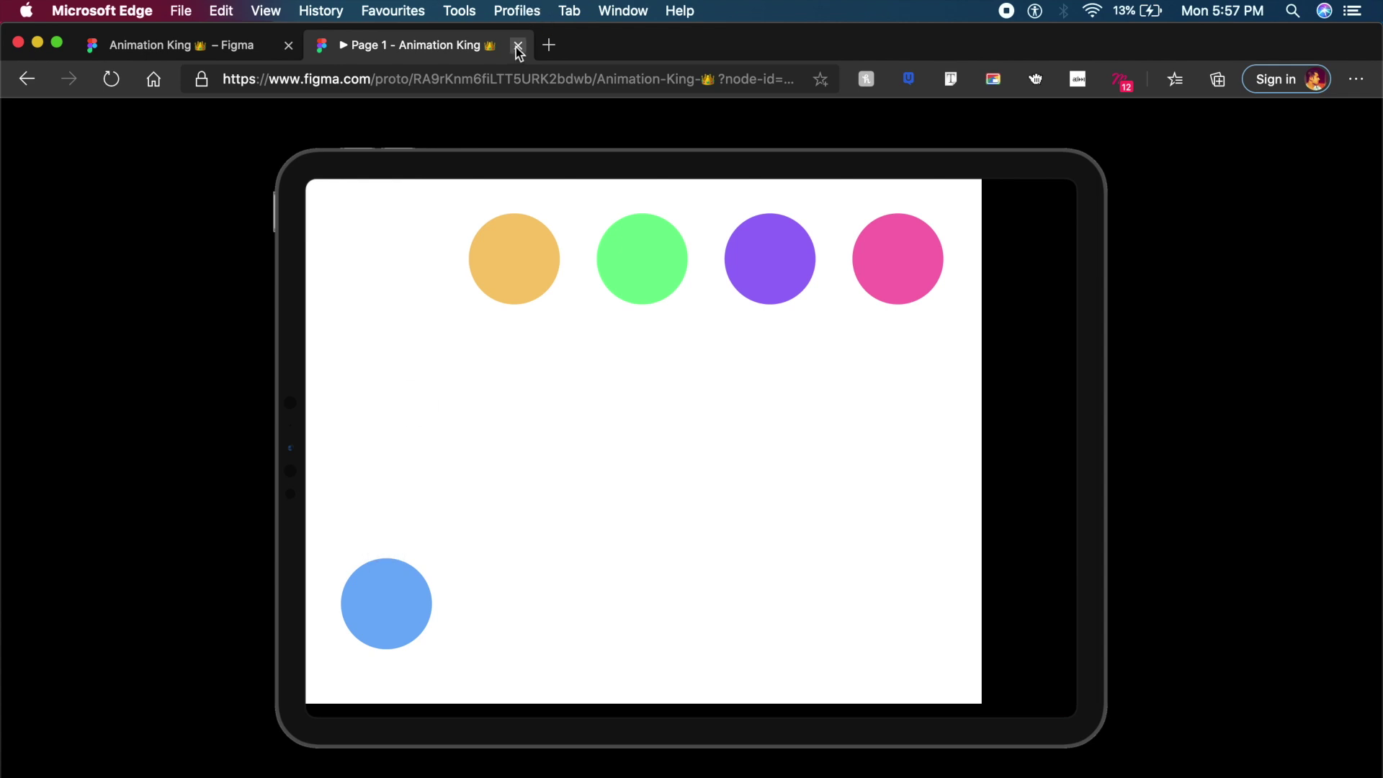
left_click(517, 45)
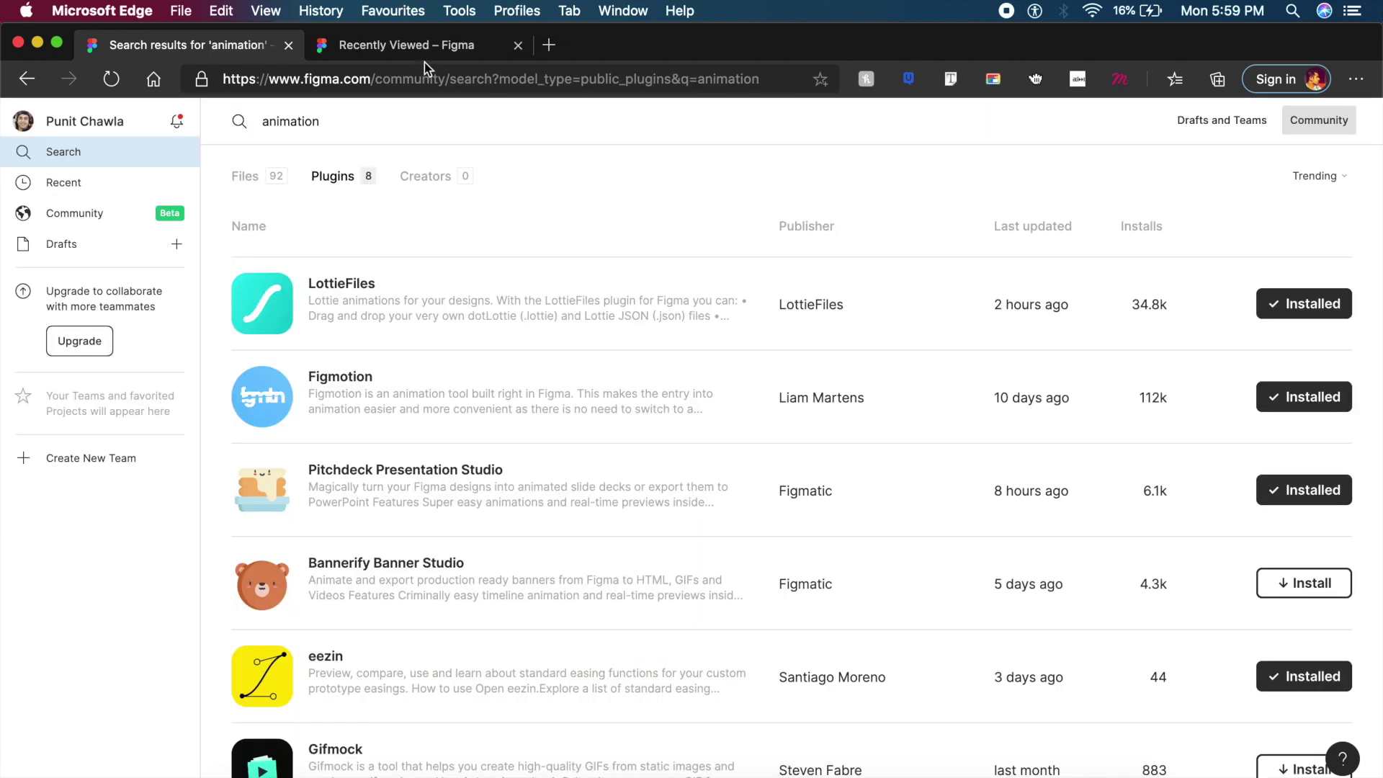
Step: Open the corgi animation in the LottieFiles plugin and convert it to a GIF with a dark navy background
left_click(427, 50)
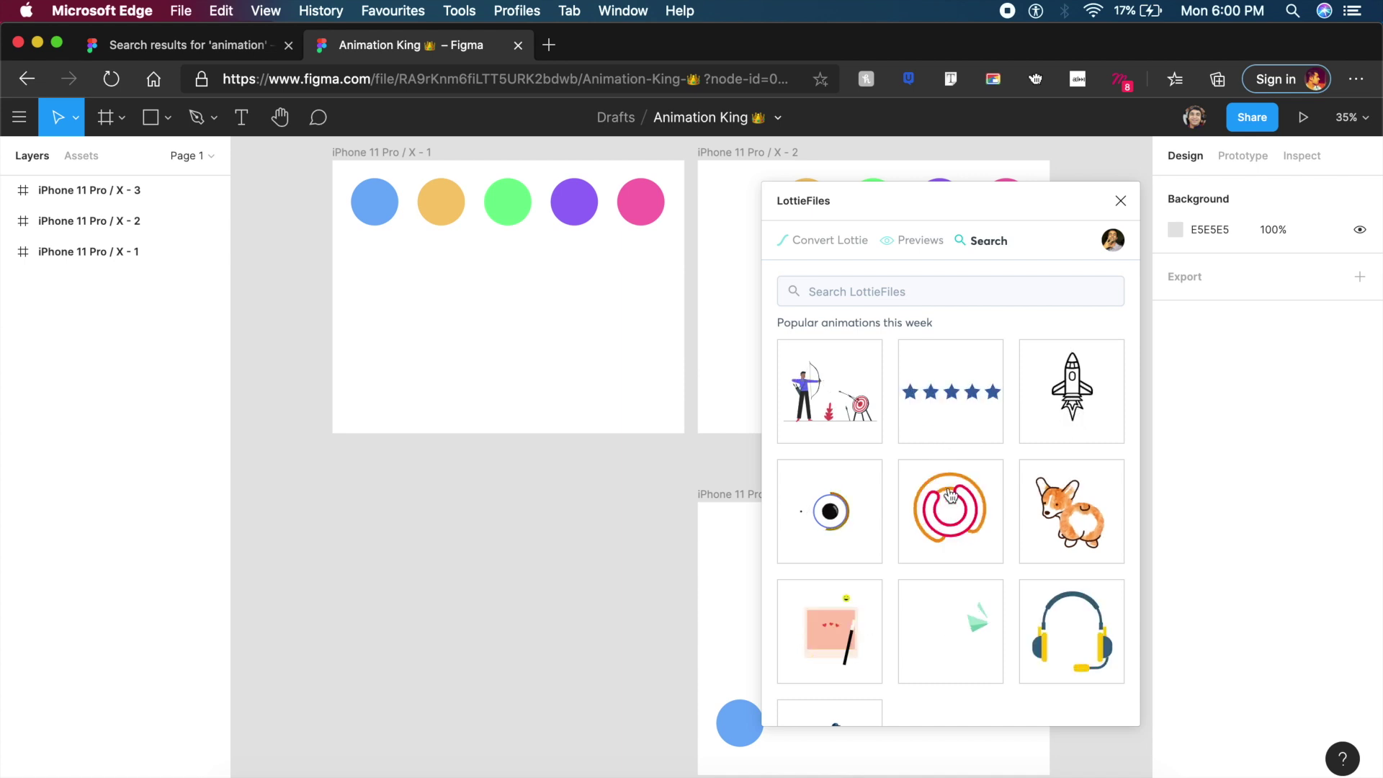
left_click(1070, 522)
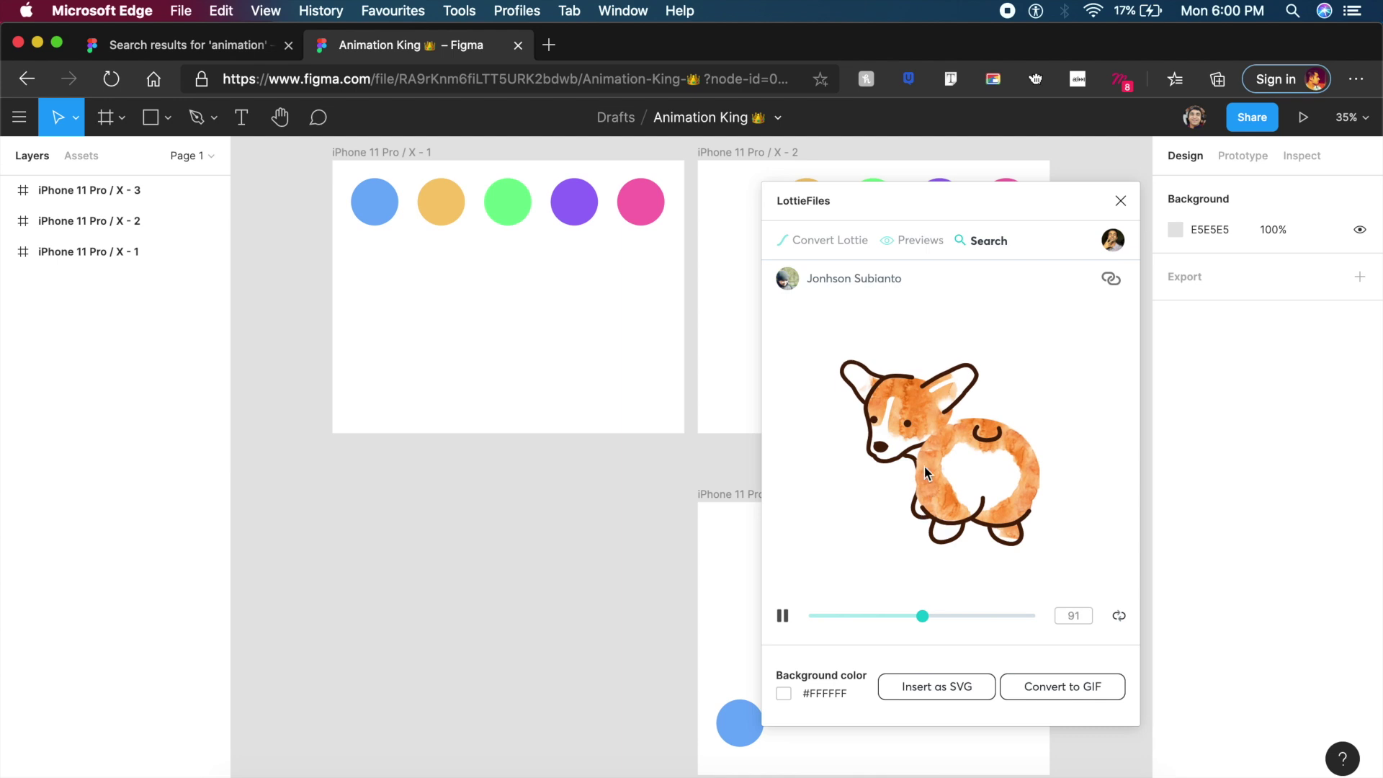
left_click(1063, 686)
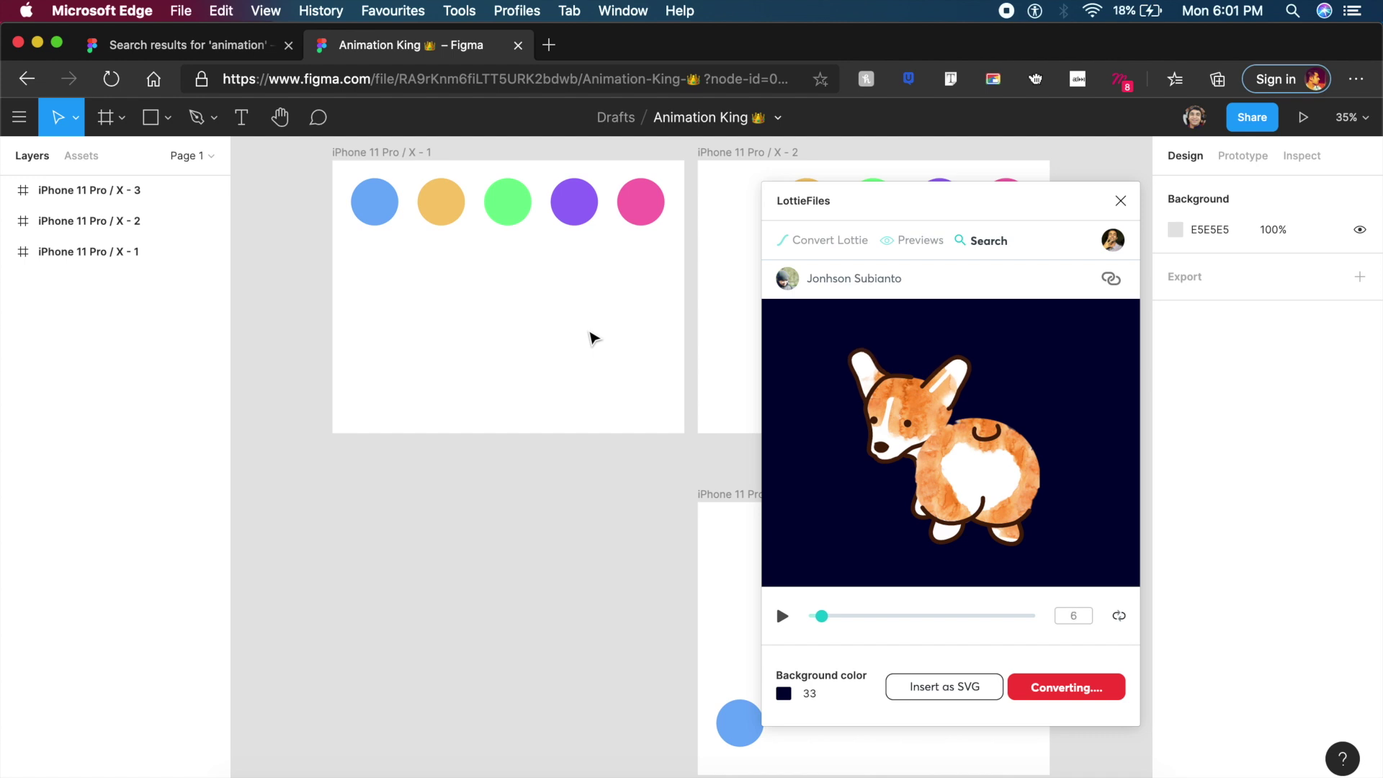
key("ctrl+shift+Tab")
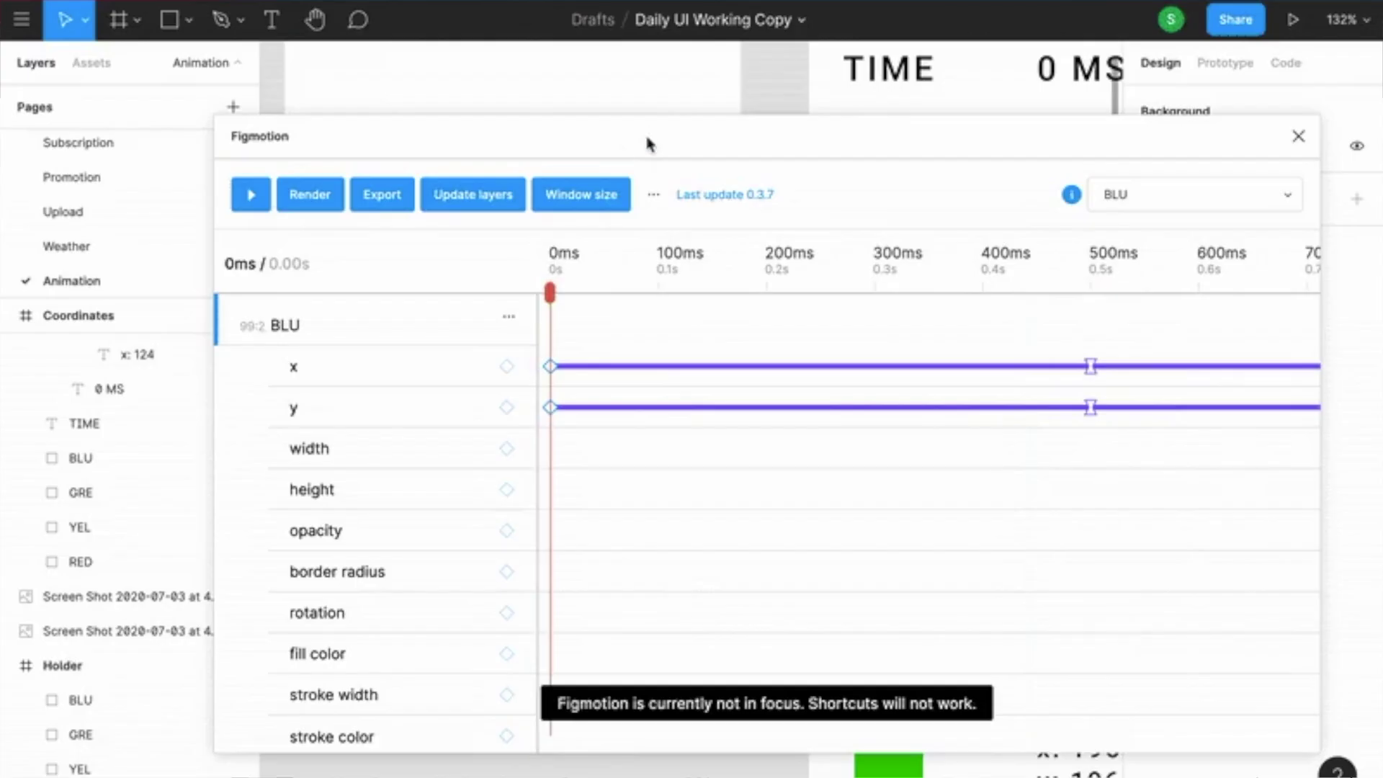
Step: Place the Figmotion window below the coloured squares and play the BLU animation
left_click_drag(646, 132, 546, 453)
scroll(658, 343, "left", 2)
scroll(657, 343, "up", 2)
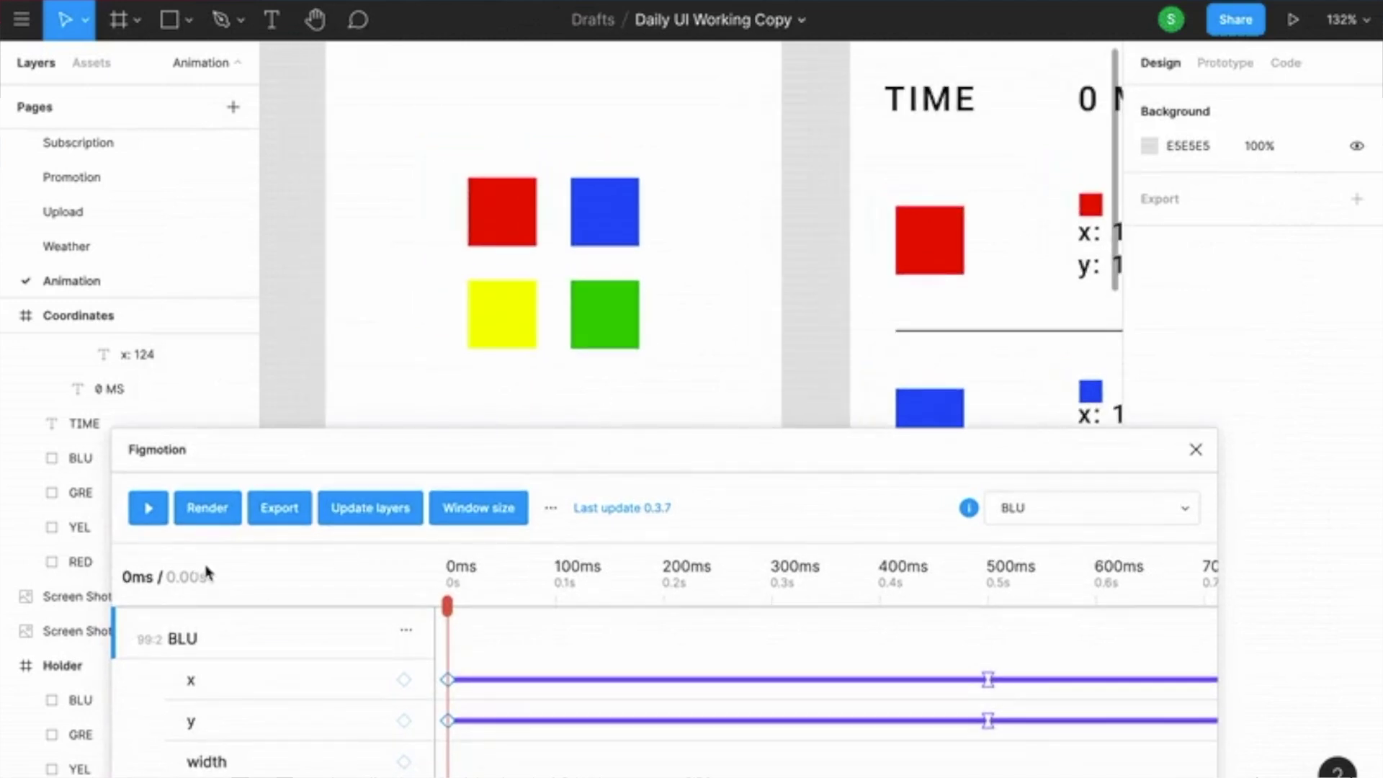
left_click(148, 509)
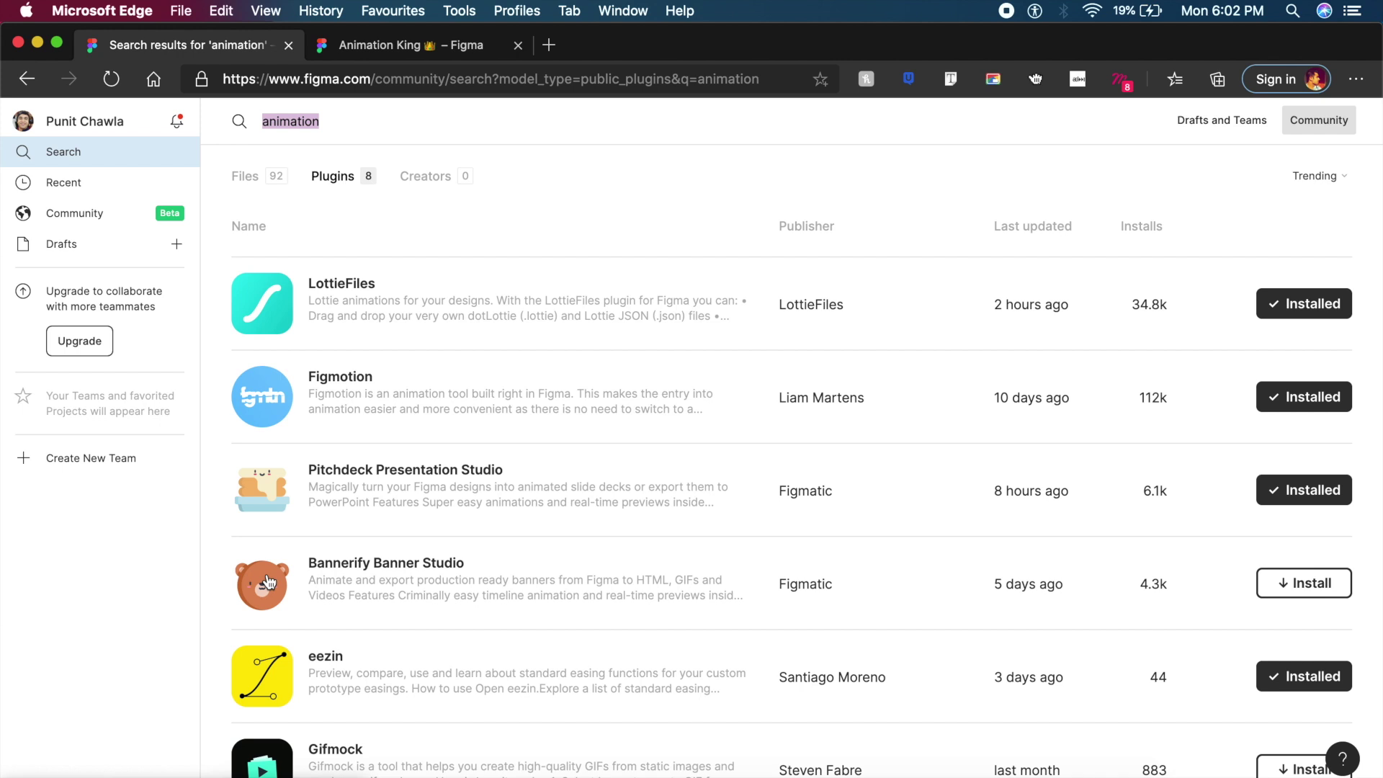
Step: View the Bannerify Banner Studio plugin, find the GIF plugin in the Figma Community and examine its export instructions
left_click(268, 582)
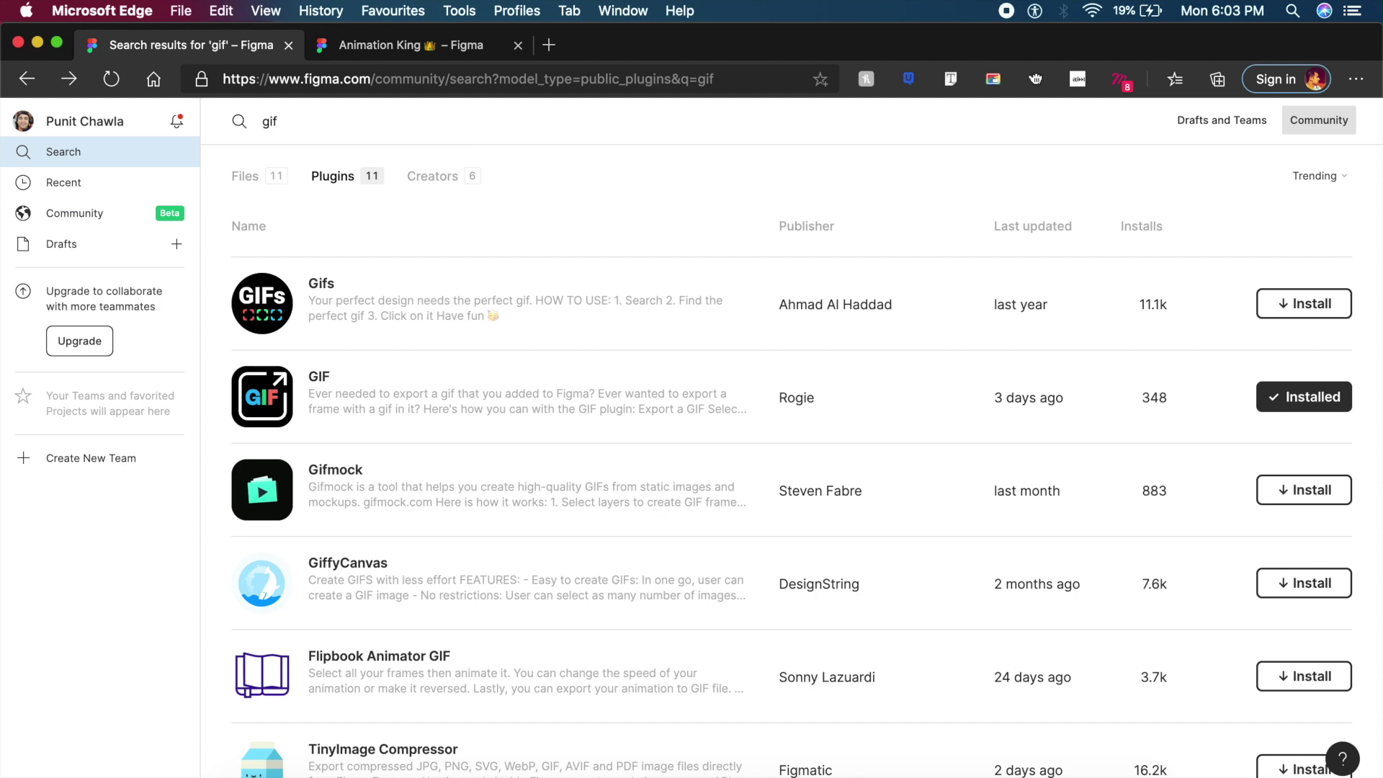
left_click(263, 407)
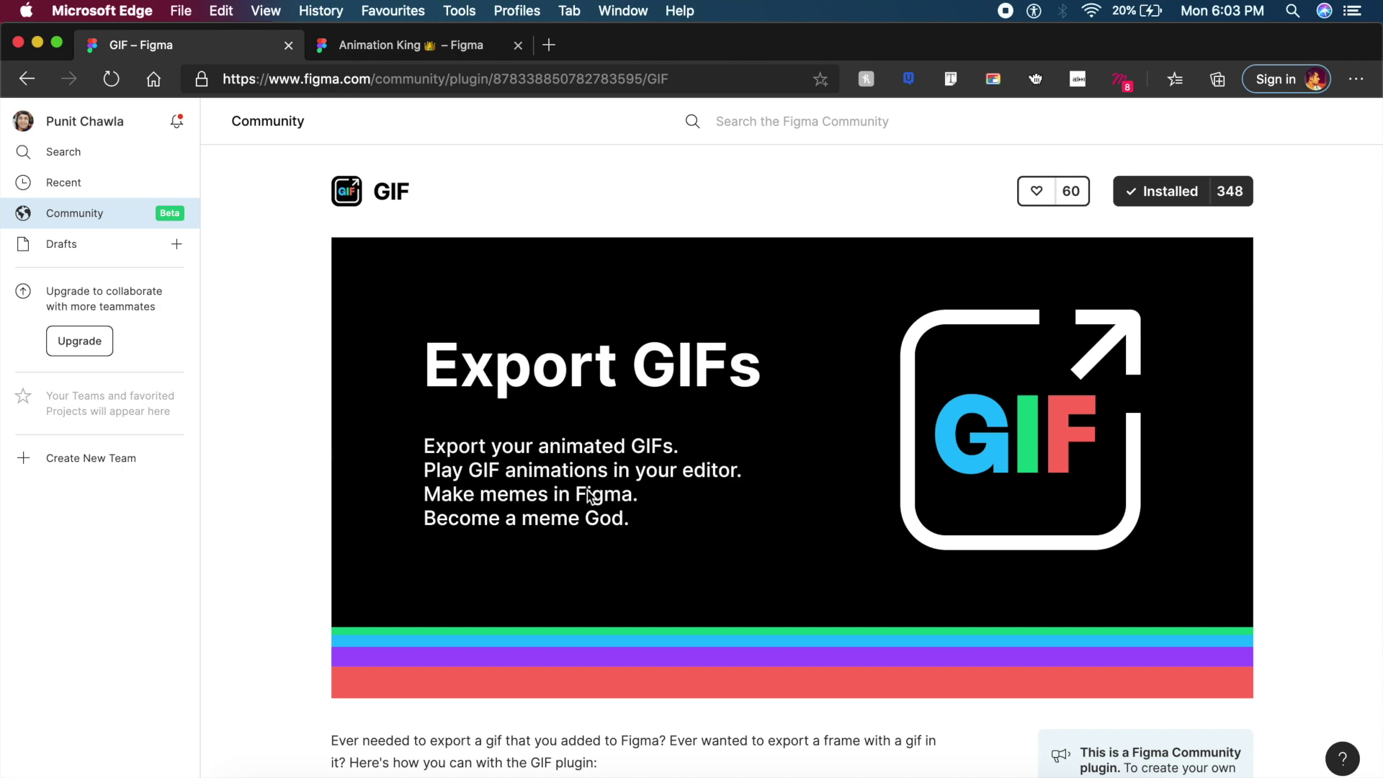
scroll(589, 496, "down", 5)
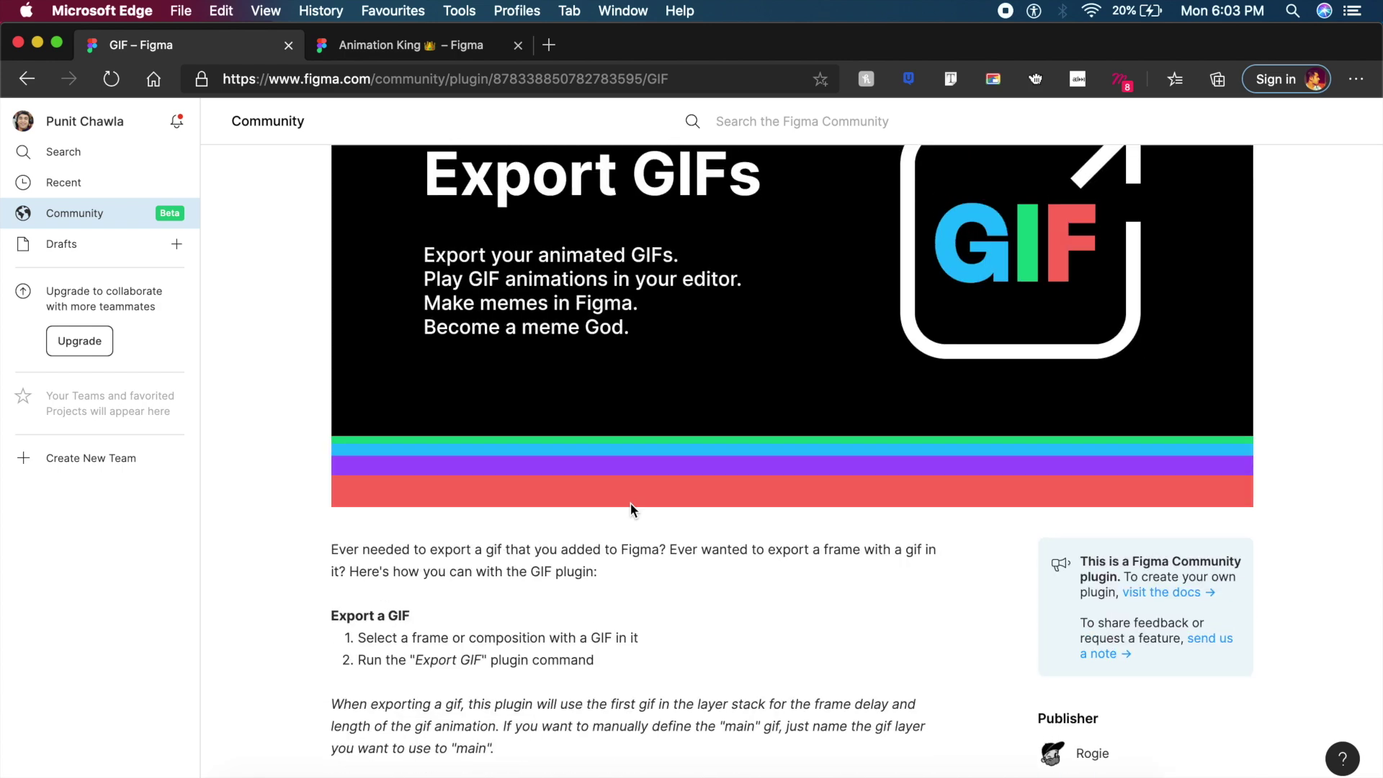